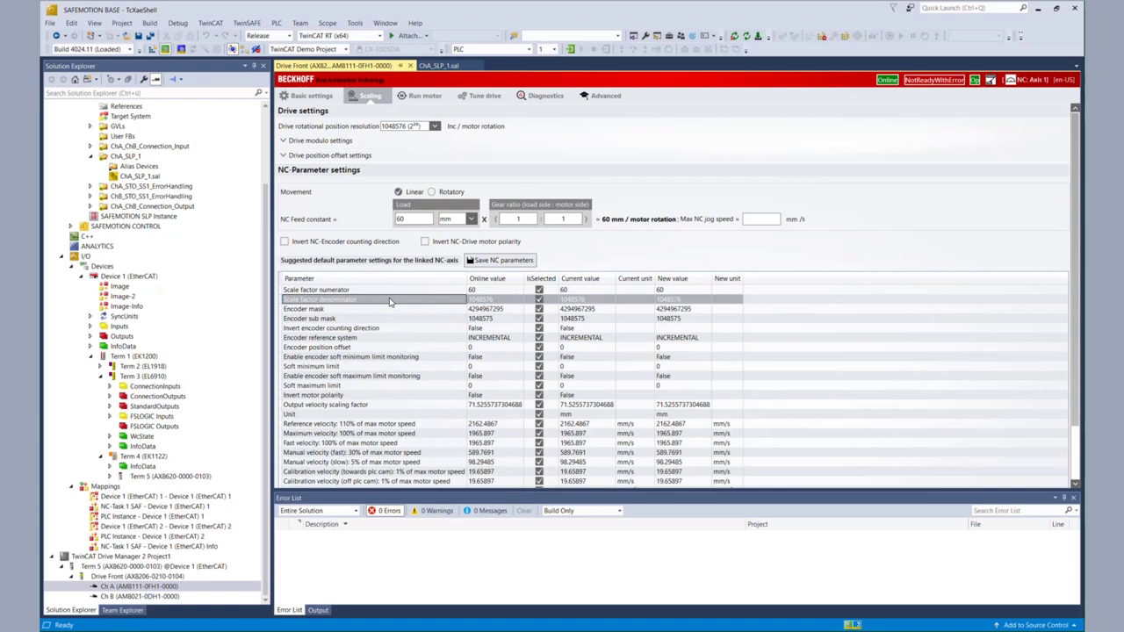
Step: In ChA_SLP_1.sal, give the safeSLP block scaling factor 60 / 1048576 via its Properties
{"action": "left_click", "coordinate": [443, 66]}
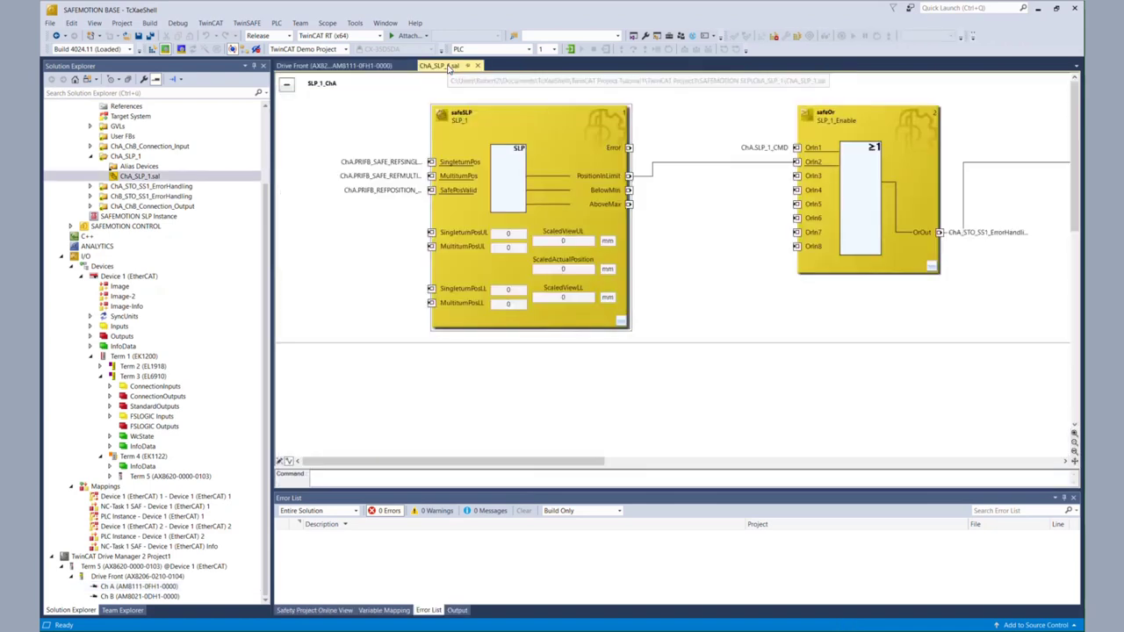
{"action": "right_click", "coordinate": [565, 216]}
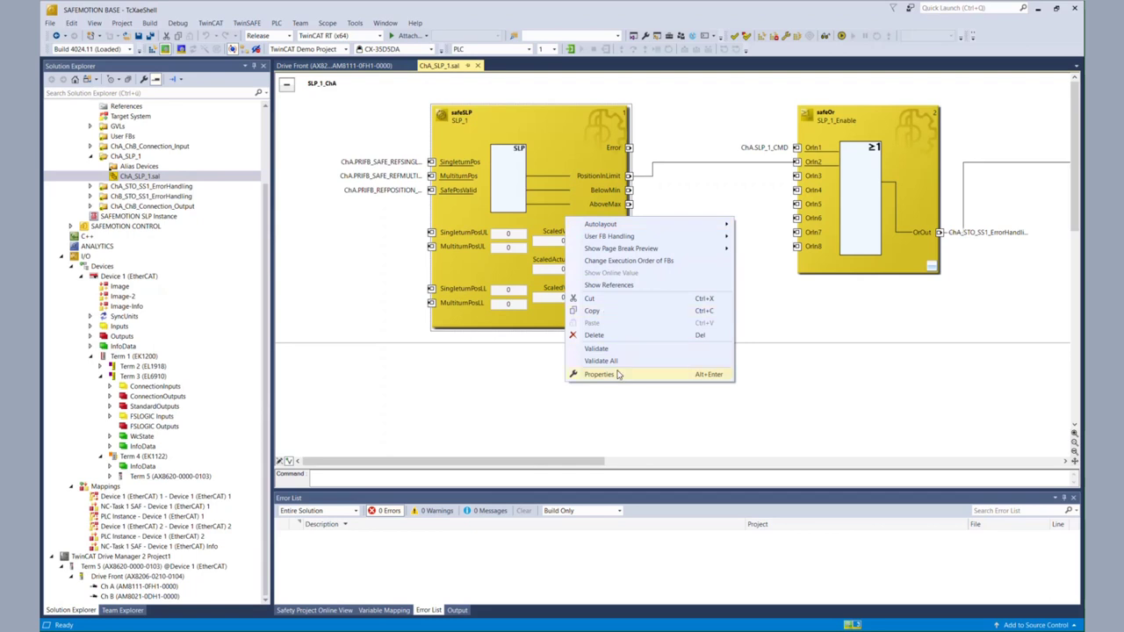
{"action": "left_click", "coordinate": [600, 374]}
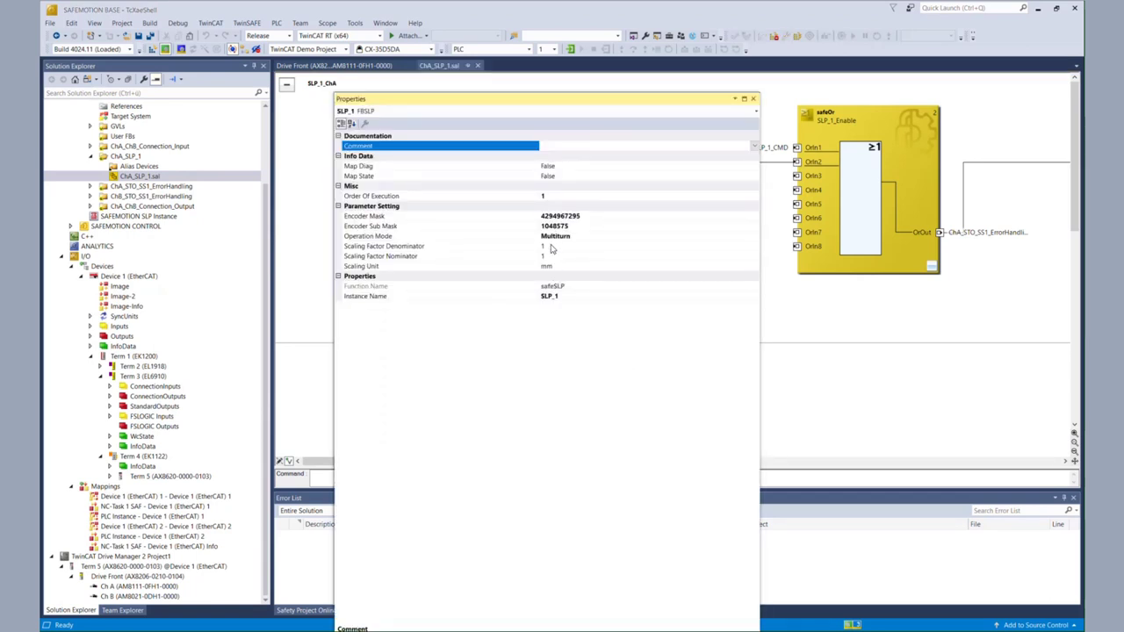
{"action": "left_click", "coordinate": [552, 246]}
{"action": "type", "text": "1"}
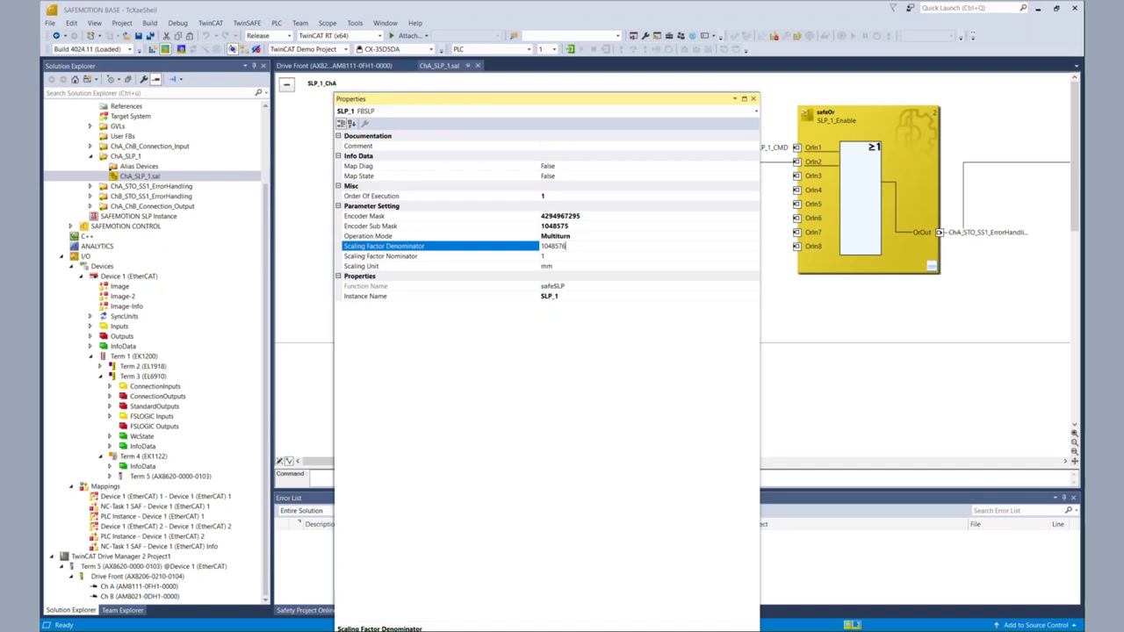
{"action": "left_click", "coordinate": [576, 256]}
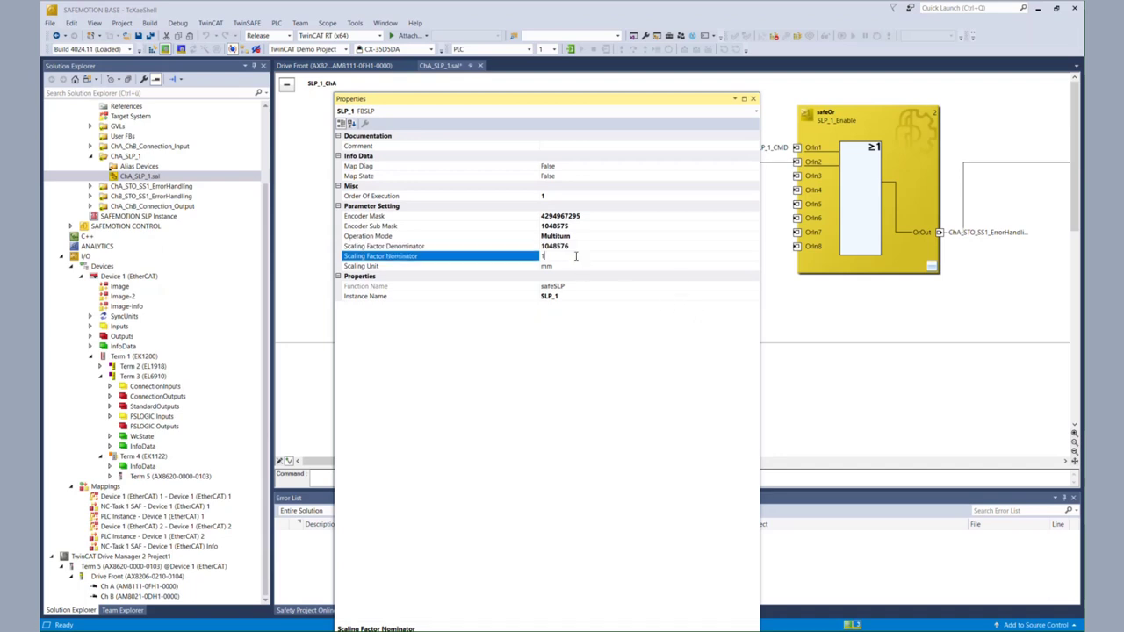
{"action": "type", "text": "60"}
{"action": "key", "text": "Return"}
{"action": "left_click", "coordinate": [753, 100]}
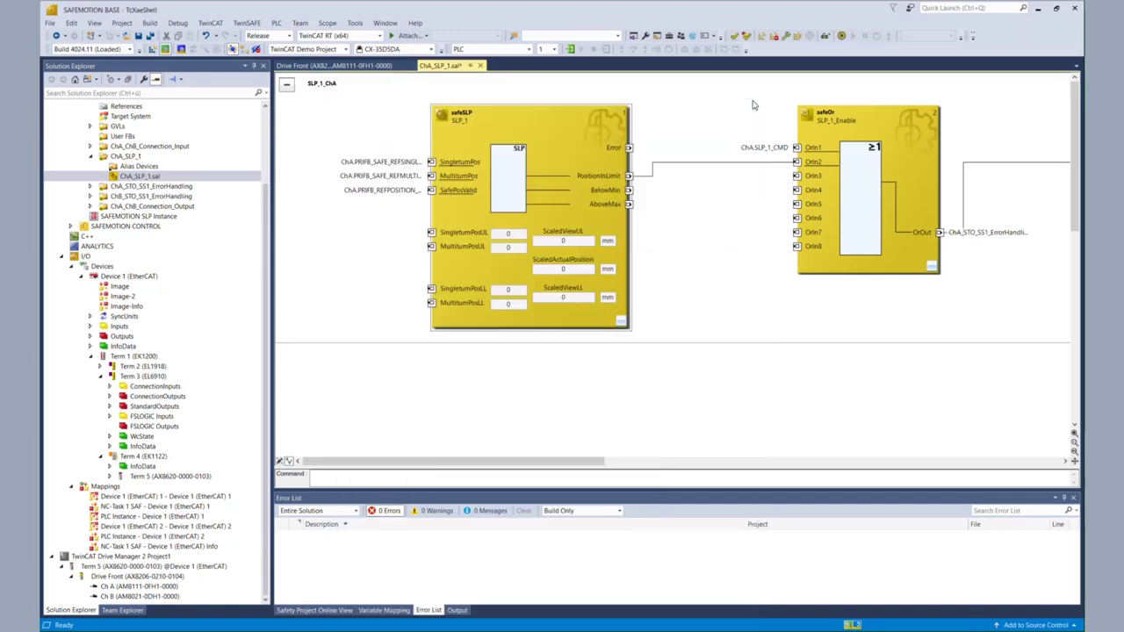
Step: Set SLP_1 MultiturnPosUL to 32 and MultiturnPosLL to -32, then save the diagram
{"action": "left_click", "coordinate": [509, 248]}
{"action": "type", "text": "32"}
{"action": "key", "text": "Return"}
{"action": "left_click", "coordinate": [508, 304]}
{"action": "type", "text": "-32"}
{"action": "left_click", "coordinate": [567, 323]}
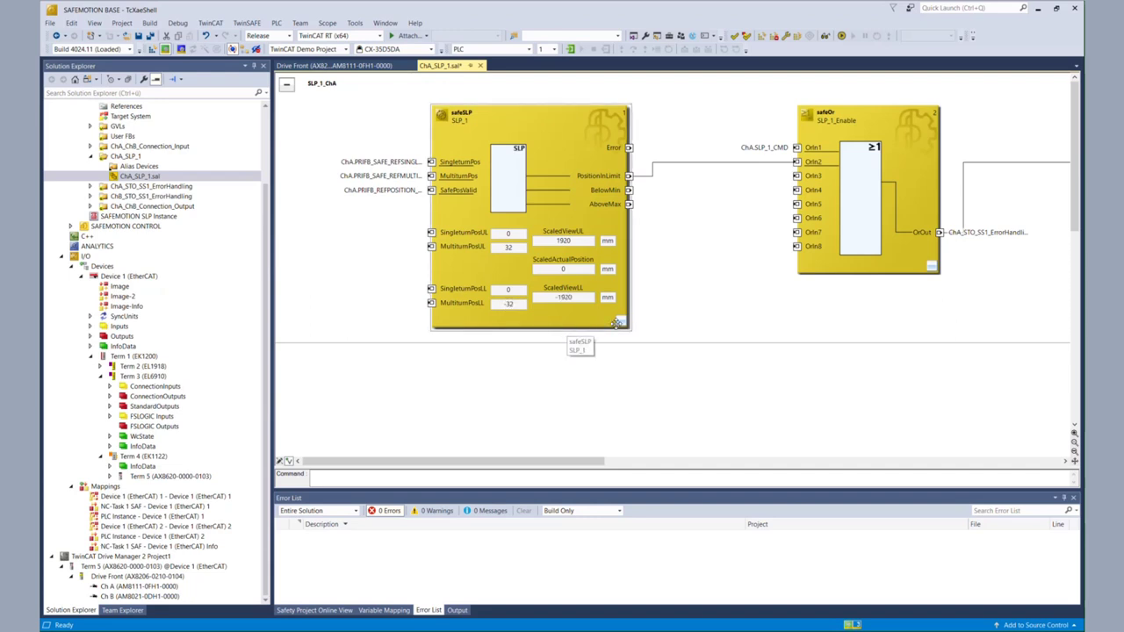
{"action": "left_click", "coordinate": [151, 36]}
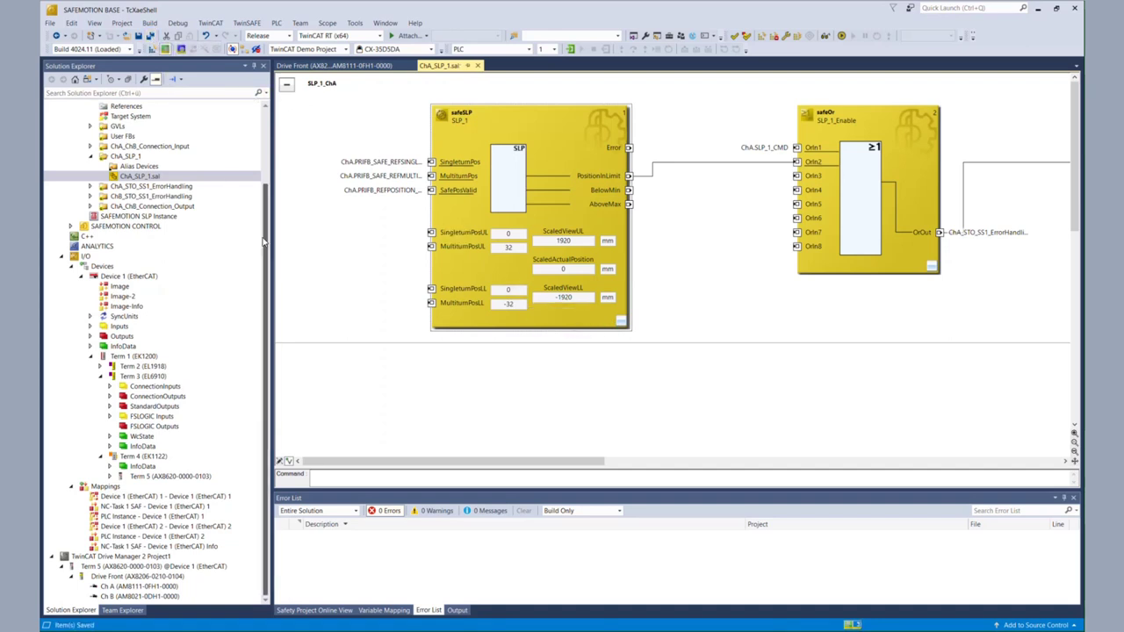
{"action": "left_click_drag", "start_coordinate": [261, 254], "coordinate": [272, 194]}
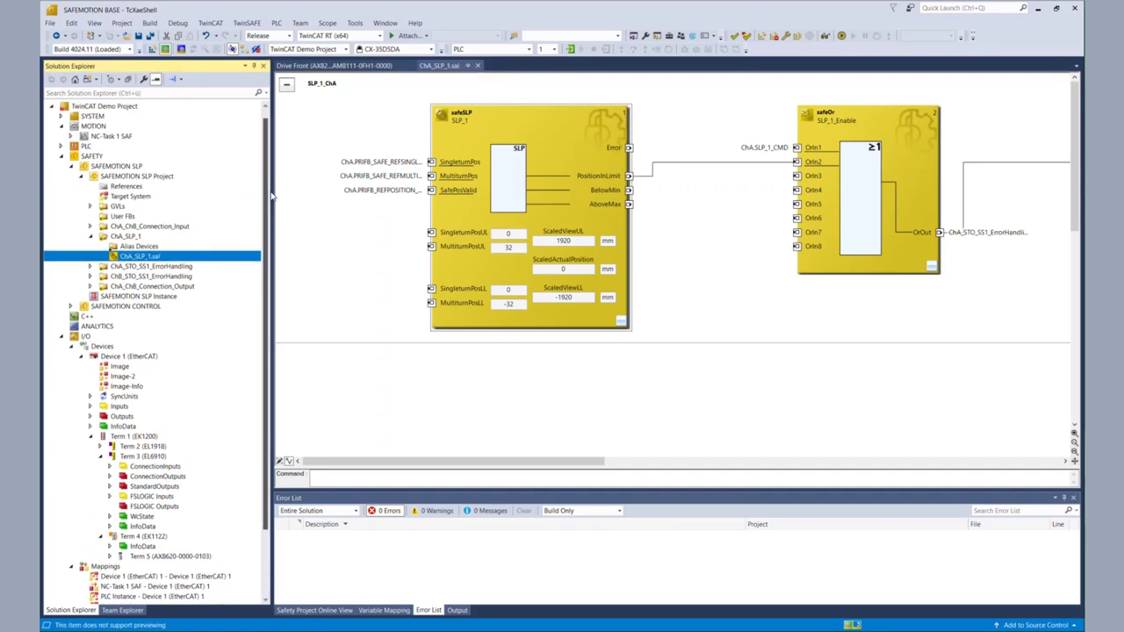
Step: Open Target System.sds on Internal Safety Parameters, widen the columns and expand C142:0
{"action": "left_click", "coordinate": [90, 234]}
{"action": "left_click", "coordinate": [91, 227]}
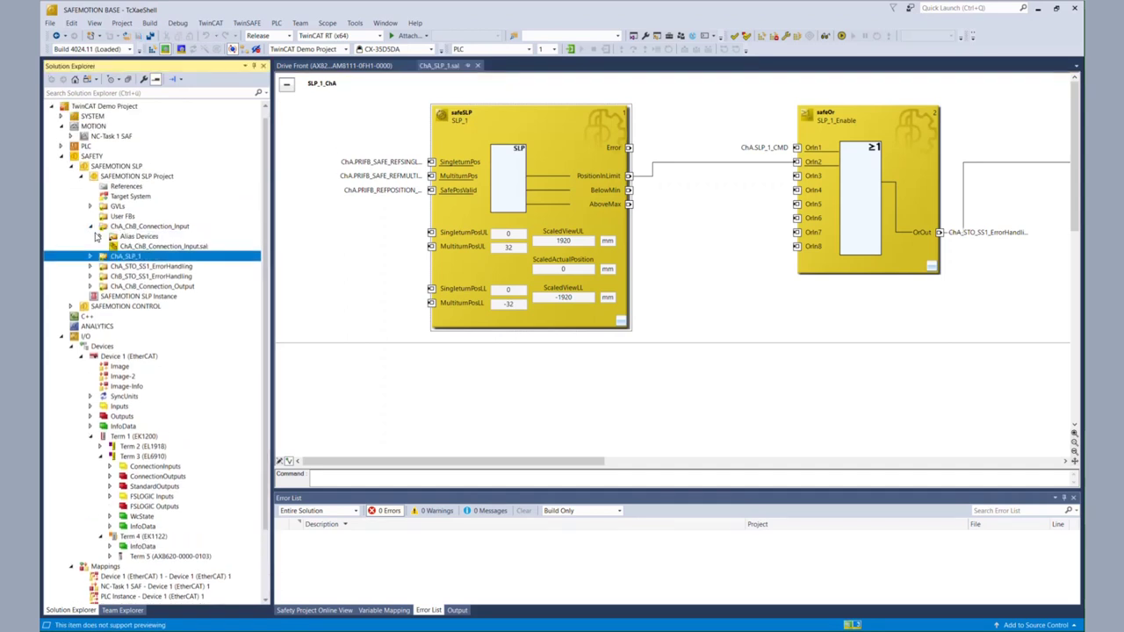
{"action": "double_click", "coordinate": [176, 278]}
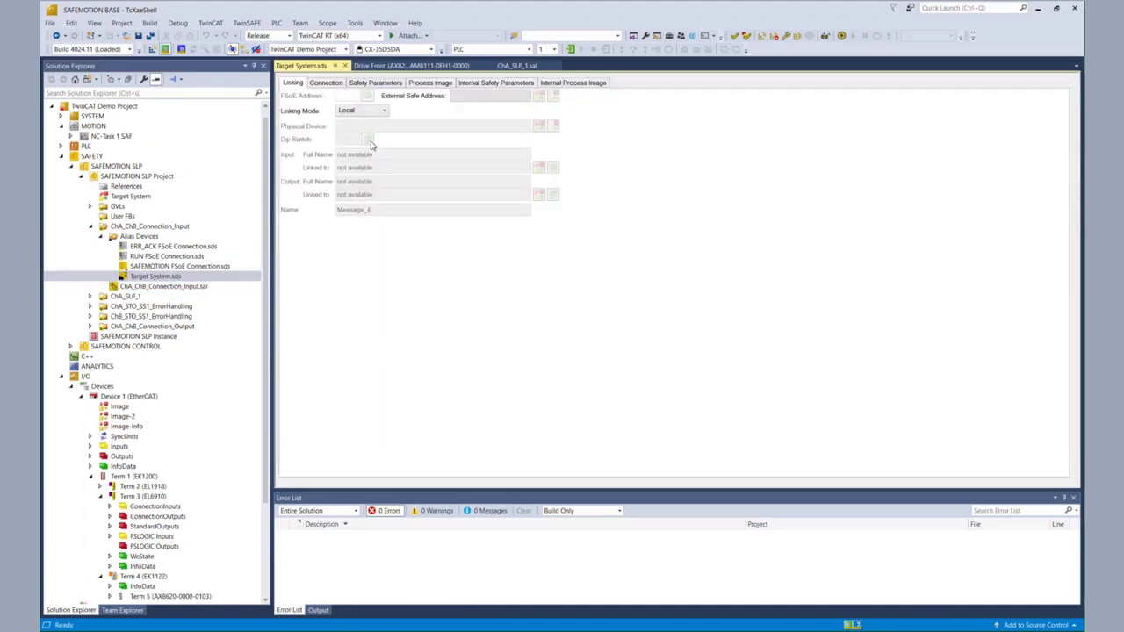
{"action": "left_click", "coordinate": [472, 83]}
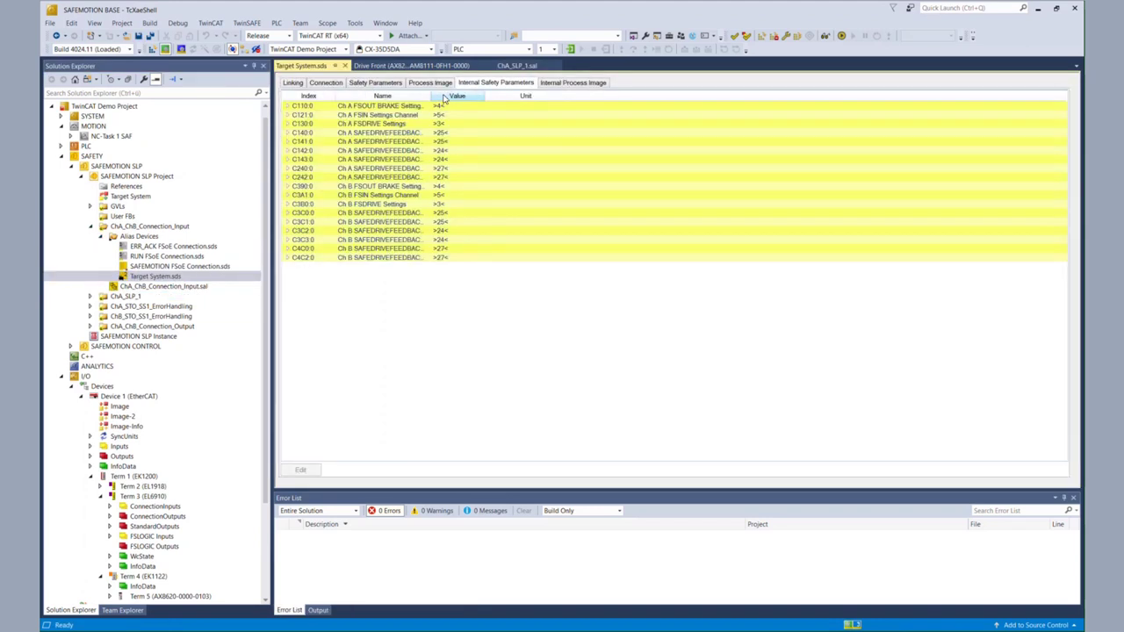
{"action": "left_click_drag", "start_coordinate": [430, 95], "coordinate": [646, 95]}
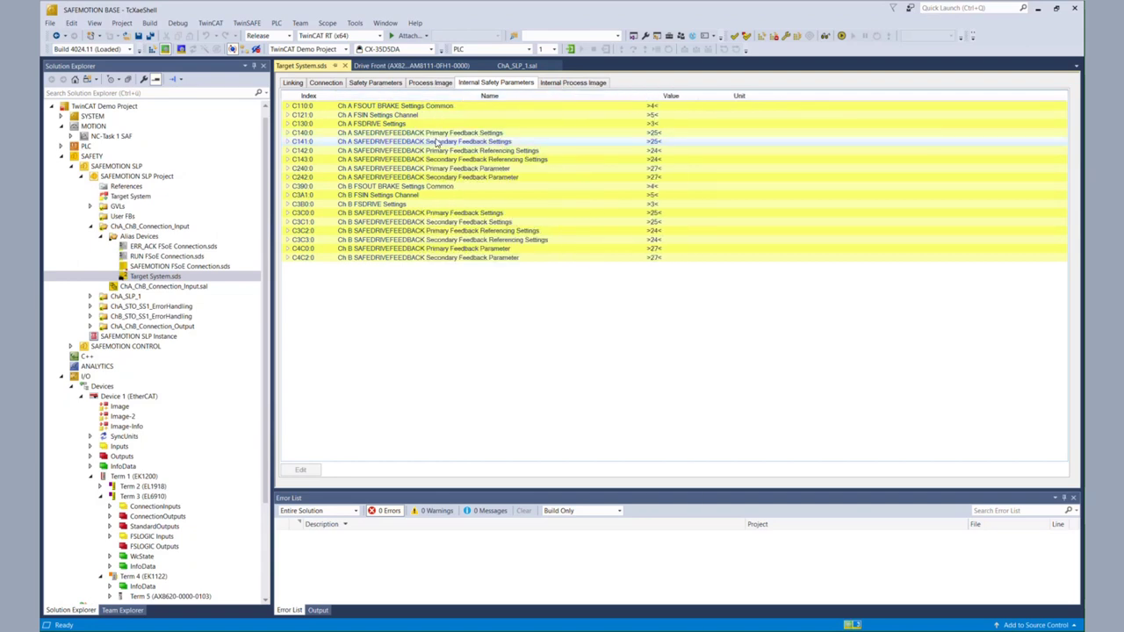
{"action": "left_click", "coordinate": [289, 152]}
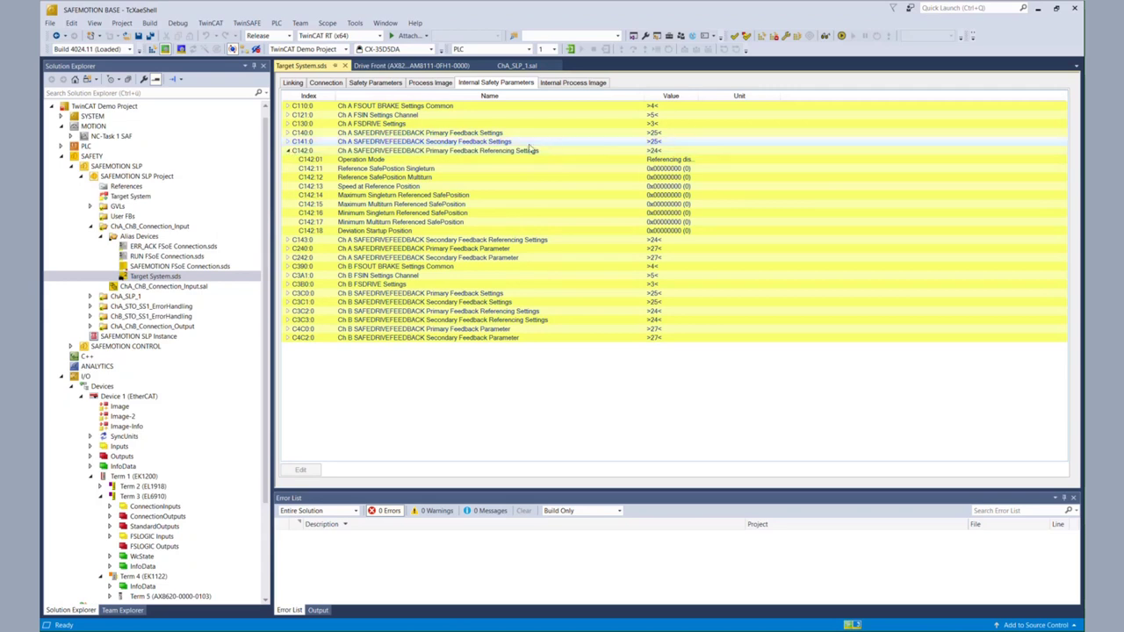
{"action": "left_click_drag", "start_coordinate": [698, 96], "coordinate": [777, 97]}
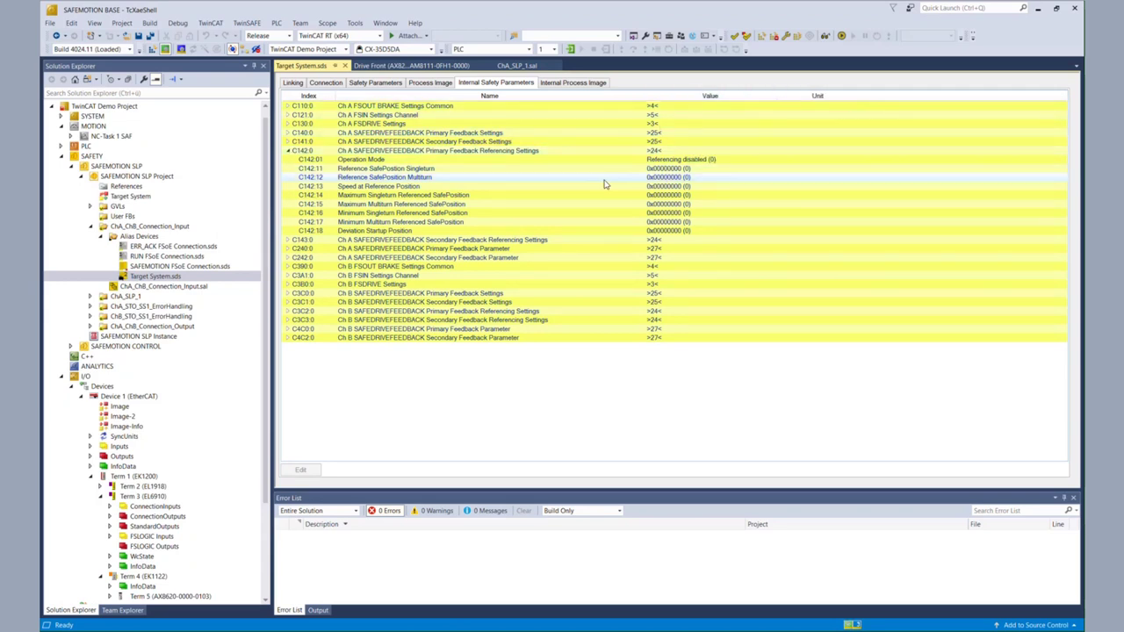
Step: Review C142 Operation Mode, Reference, Maximum and Minimum Multiturn Referenced SafePosition entries
{"action": "left_click", "coordinate": [515, 163]}
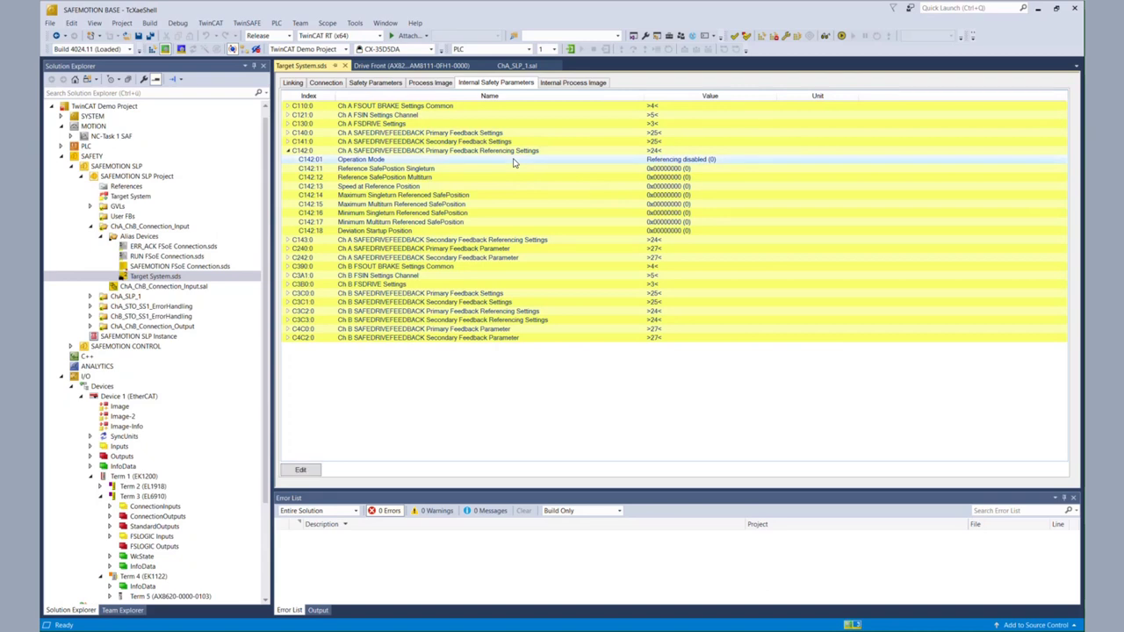
{"action": "left_click", "coordinate": [508, 176]}
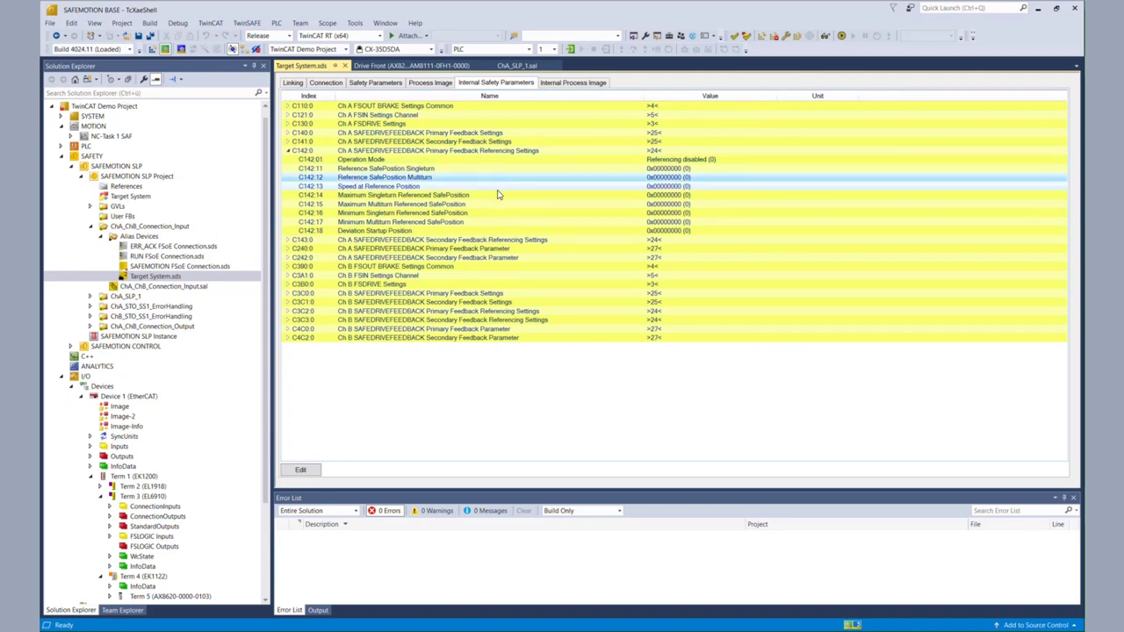
{"action": "left_click", "coordinate": [490, 205]}
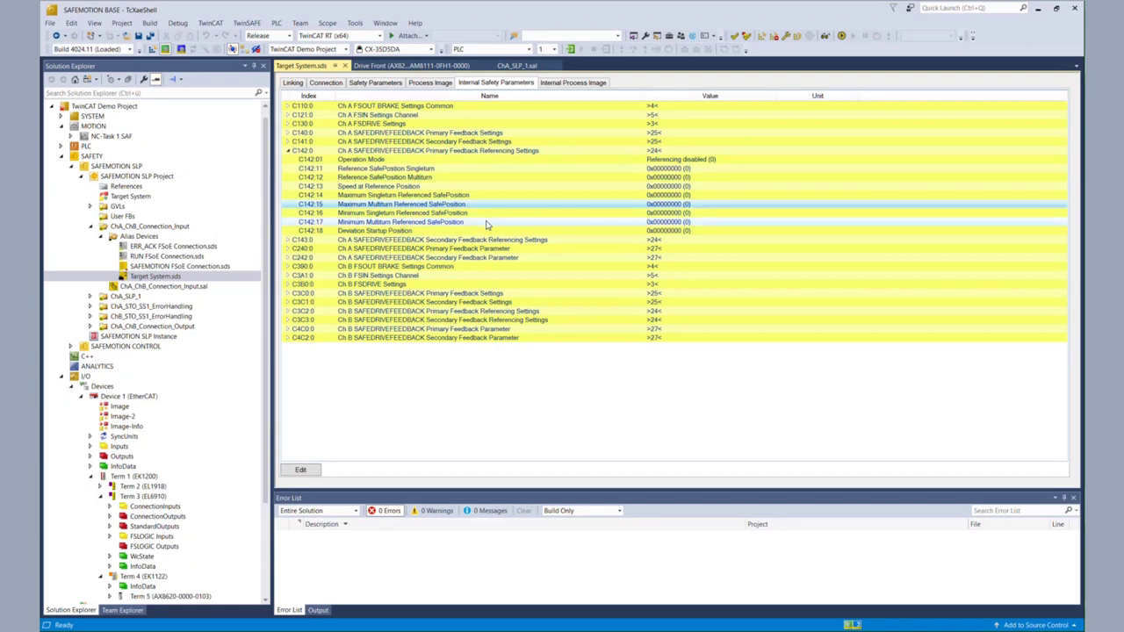
{"action": "left_click", "coordinate": [487, 224]}
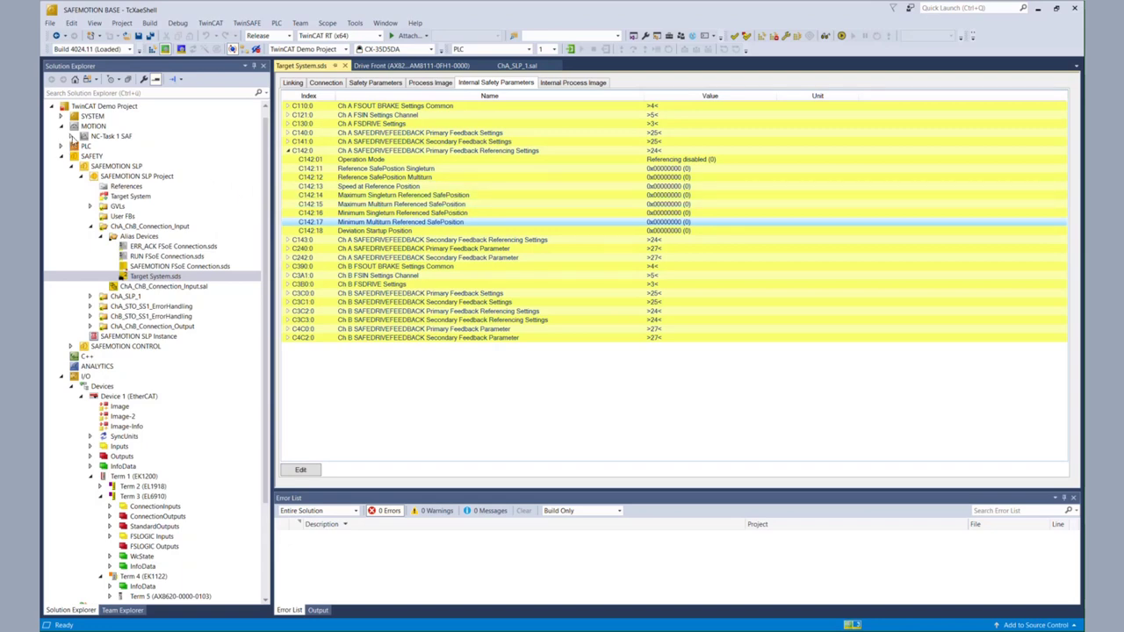
{"action": "left_click", "coordinate": [74, 137]}
{"action": "left_click", "coordinate": [81, 187]}
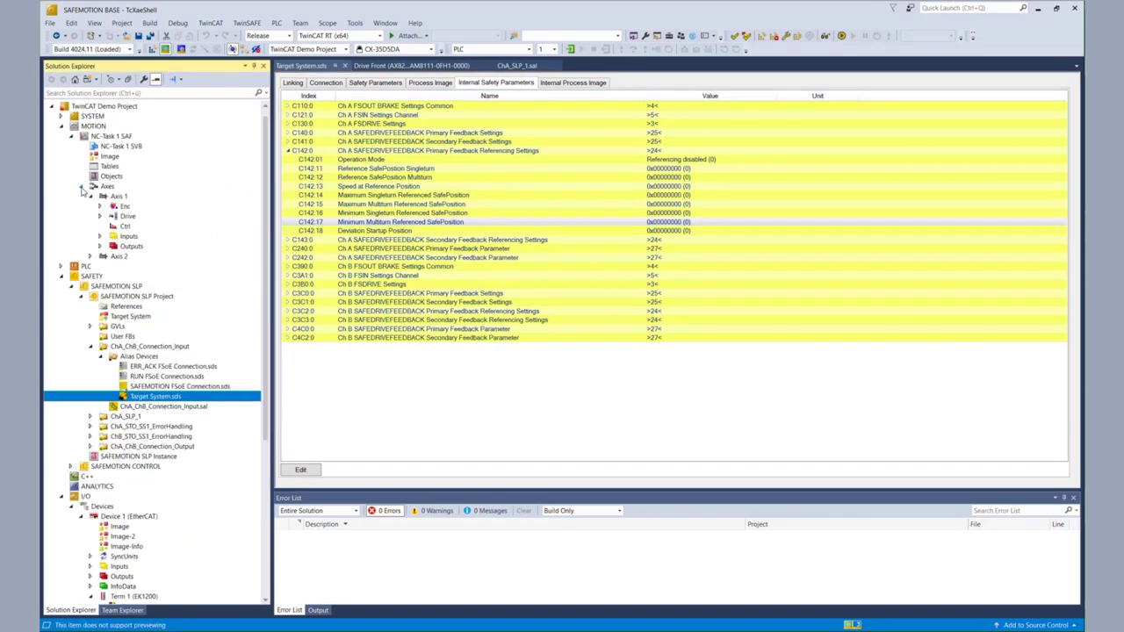
{"action": "double_click", "coordinate": [115, 197]}
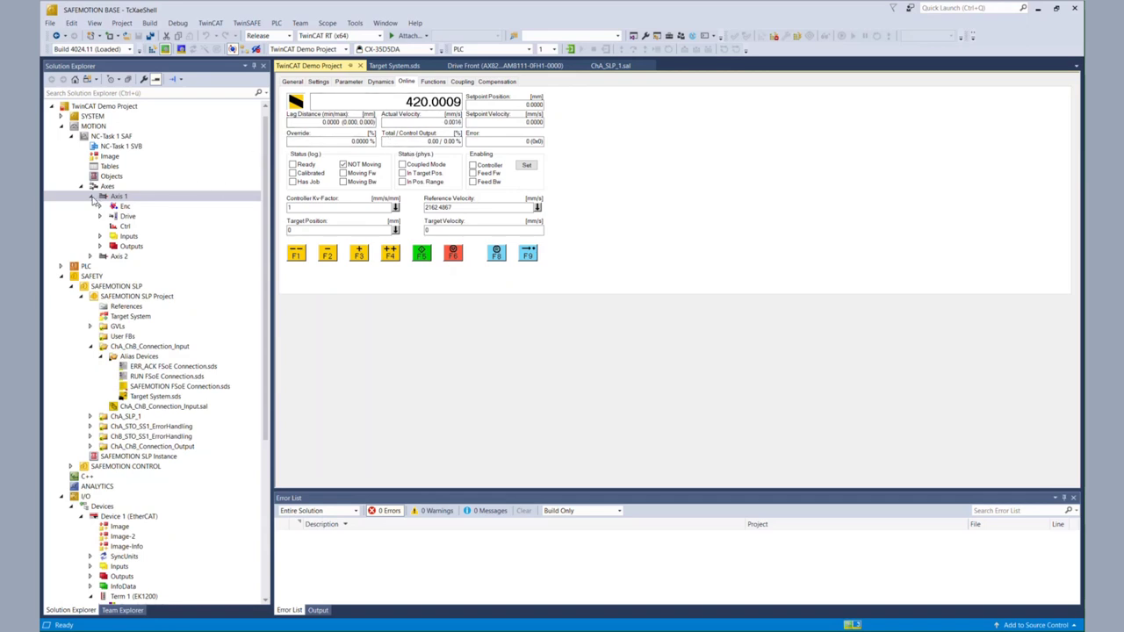
{"action": "left_click", "coordinate": [92, 200]}
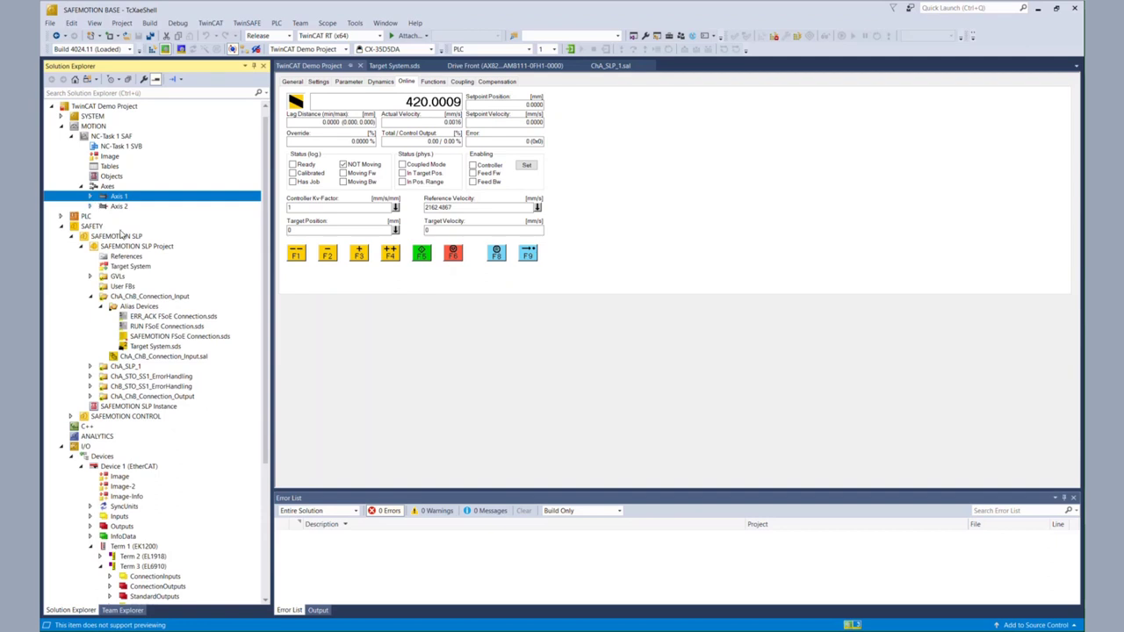
{"action": "double_click", "coordinate": [157, 347]}
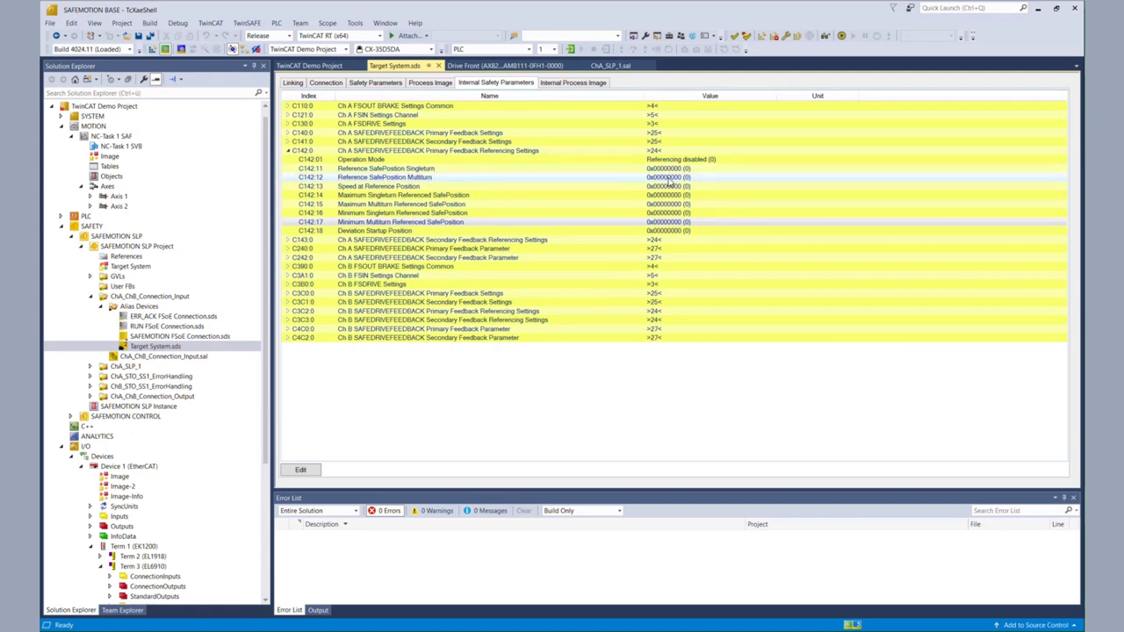
Step: Set C142:12 Reference SafePosition Multiturn to -7
{"action": "double_click", "coordinate": [670, 180]}
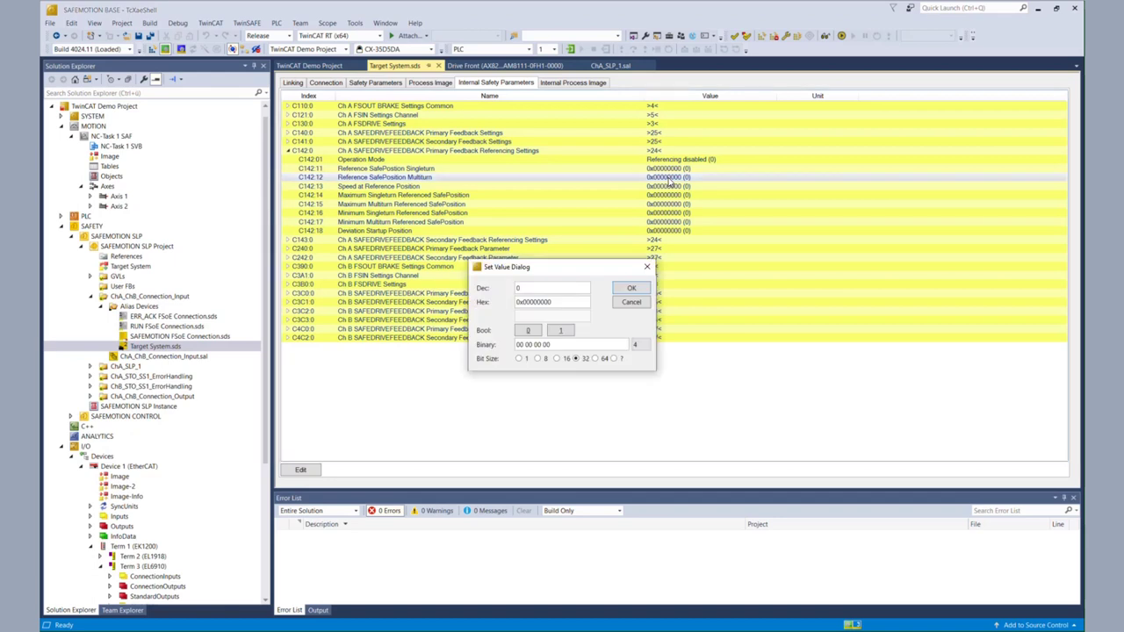
{"action": "left_click_drag", "start_coordinate": [549, 287], "coordinate": [515, 289]}
{"action": "key", "text": "BackSpace"}
{"action": "type", "text": "-7"}
{"action": "key", "text": "Return"}
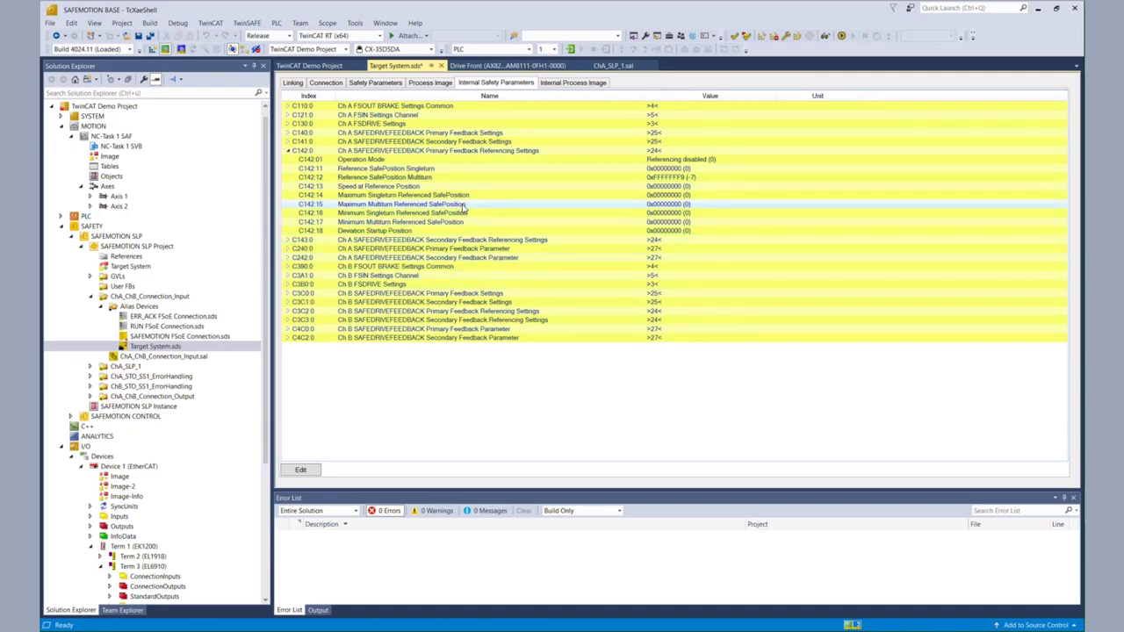
Step: Set C142:15 Maximum Multiturn Referenced SafePosition to 1000 and C142:17 Minimum to -1000
{"action": "left_click", "coordinate": [656, 204]}
{"action": "double_click", "coordinate": [657, 204]}
{"action": "double_click", "coordinate": [539, 286]}
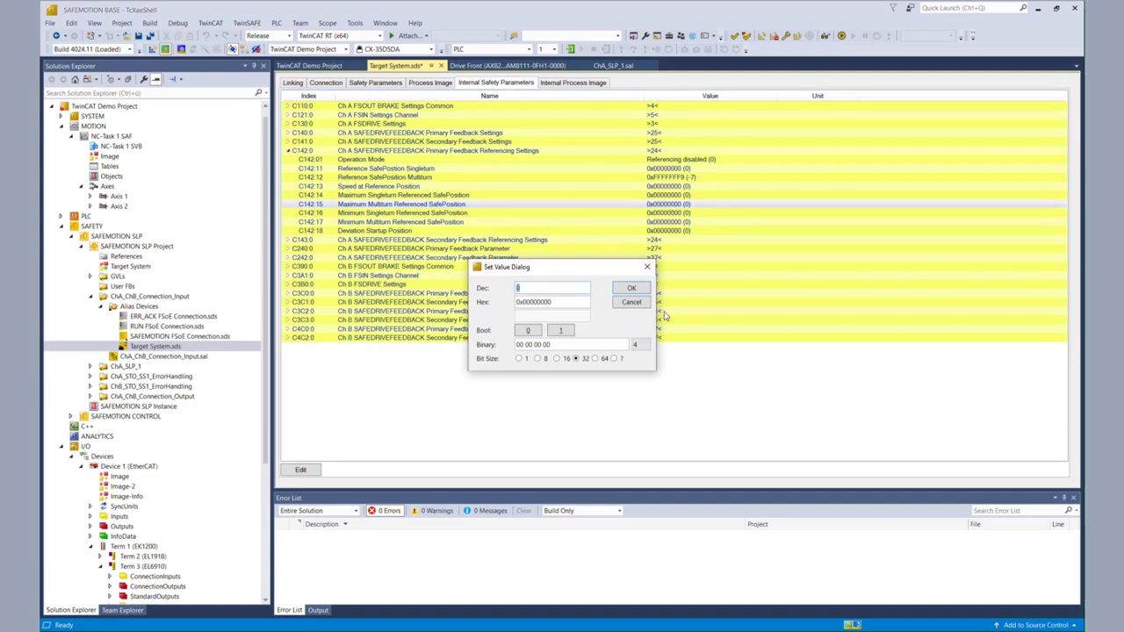
{"action": "type", "text": "1000"}
{"action": "key", "text": "Return"}
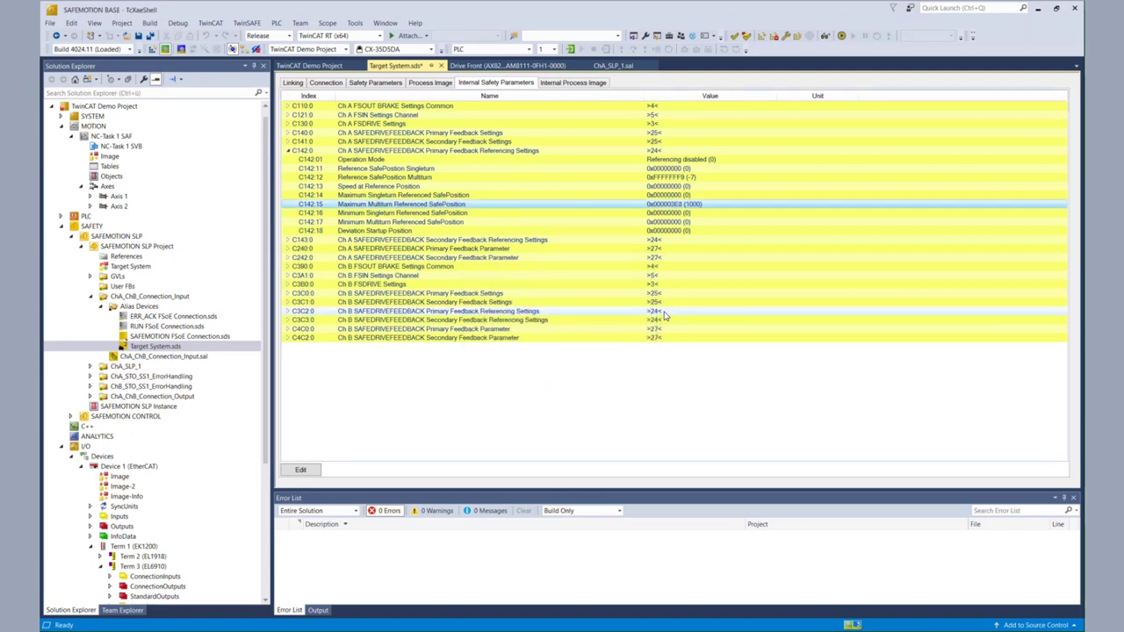
{"action": "left_click", "coordinate": [477, 223]}
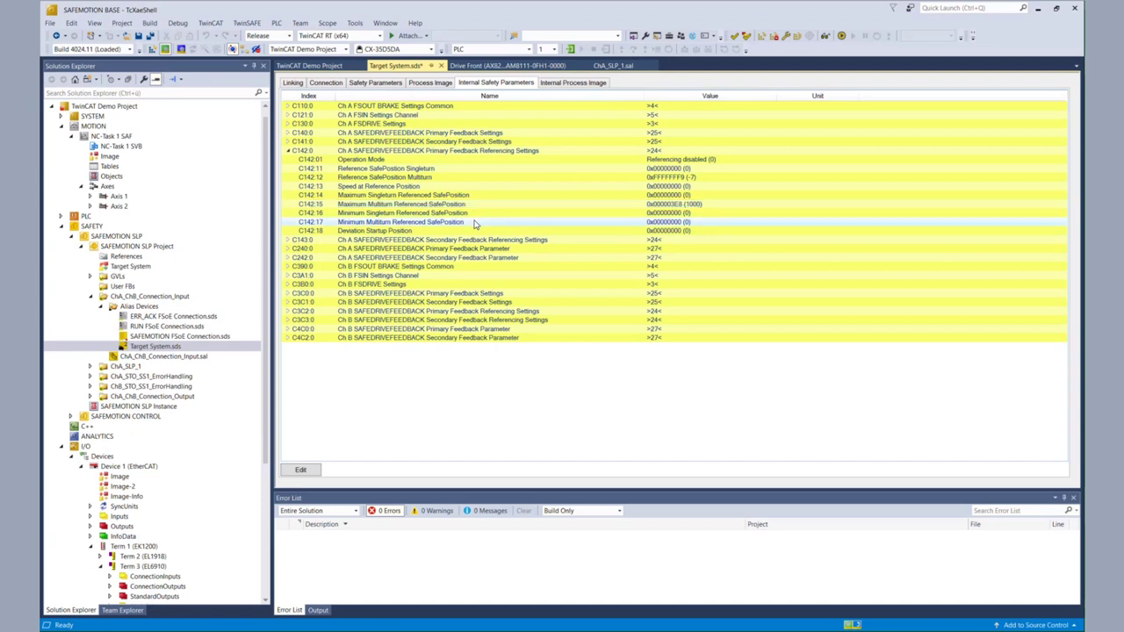
{"action": "double_click", "coordinate": [675, 225]}
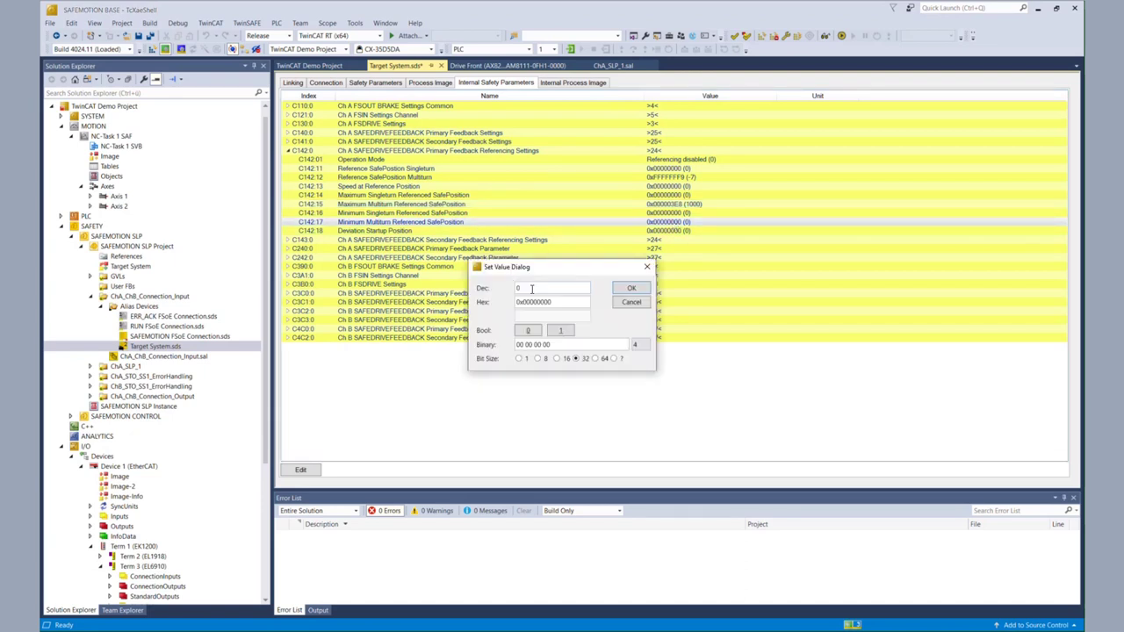
{"action": "type", "text": "-1000"}
{"action": "key", "text": "Return"}
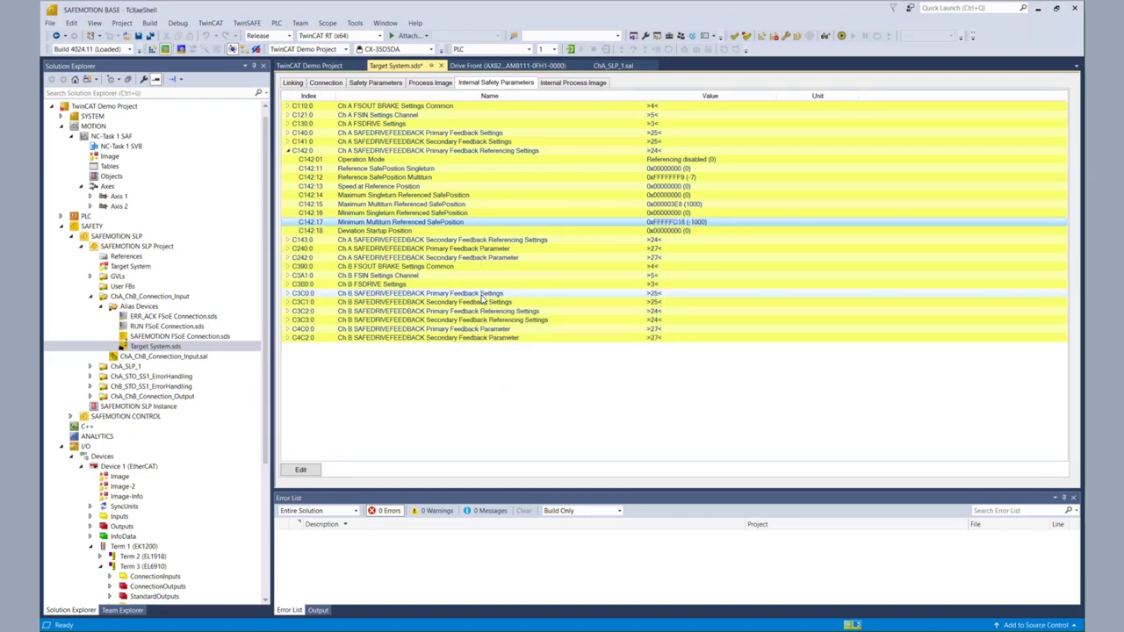
Step: Change C142:01 Operation Mode to Manual Referencing (3) and save all
{"action": "double_click", "coordinate": [678, 161]}
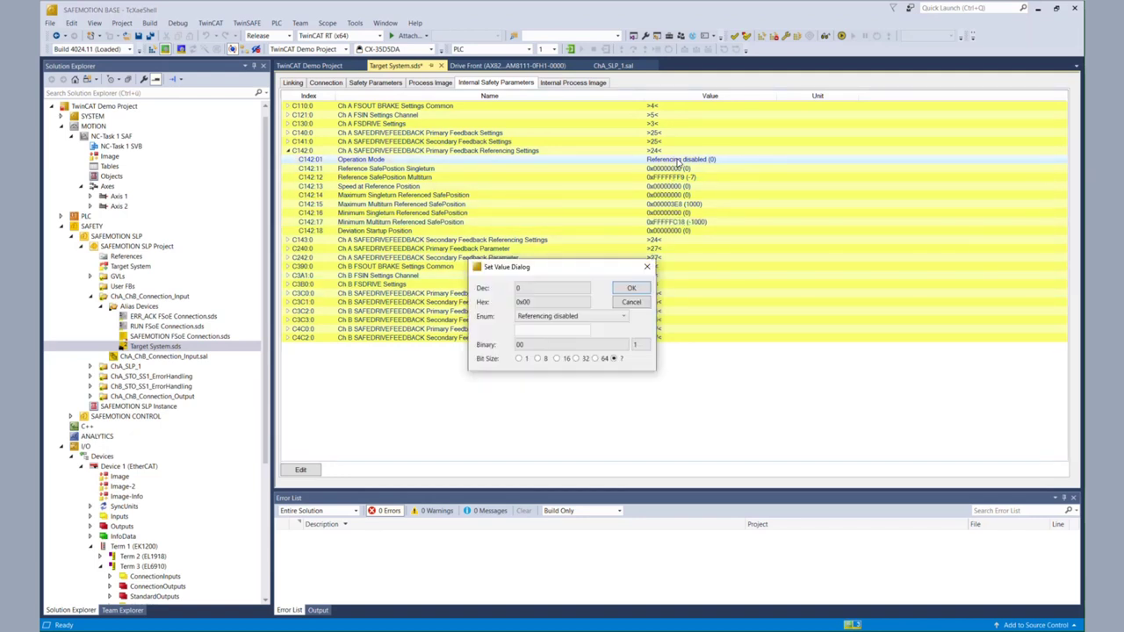
{"action": "left_click", "coordinate": [624, 318]}
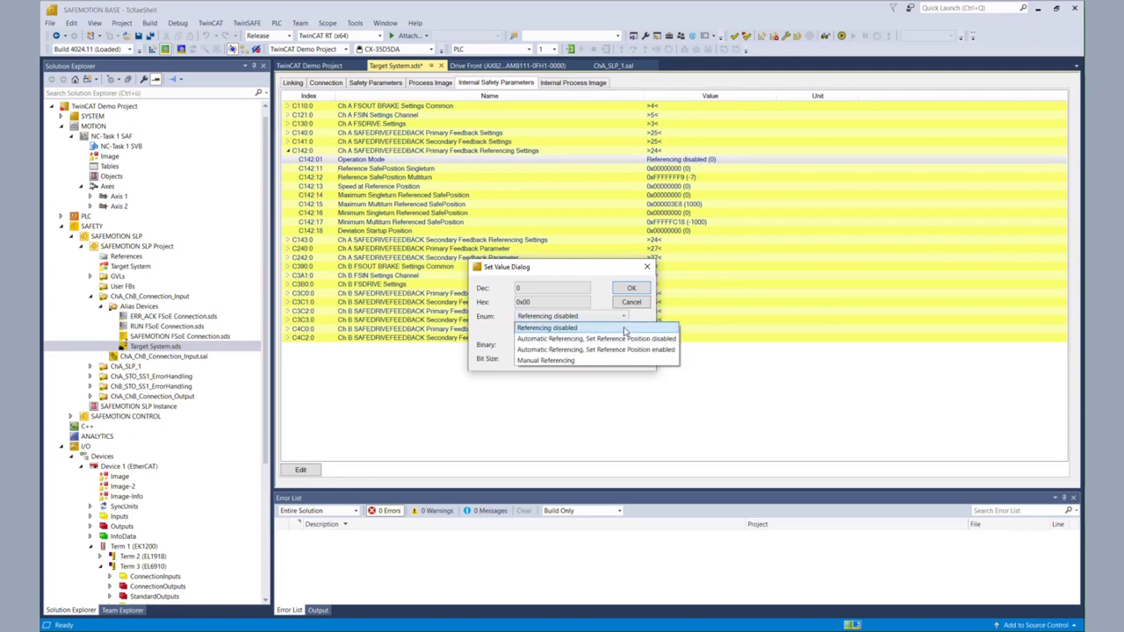
{"action": "left_click", "coordinate": [614, 361]}
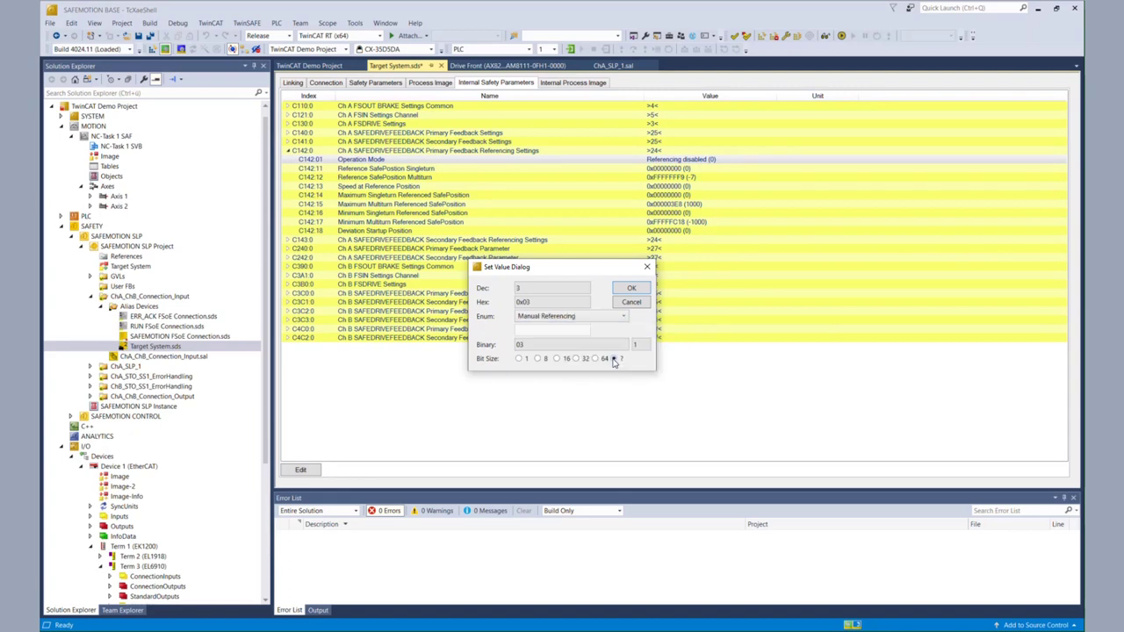
{"action": "left_click", "coordinate": [628, 289]}
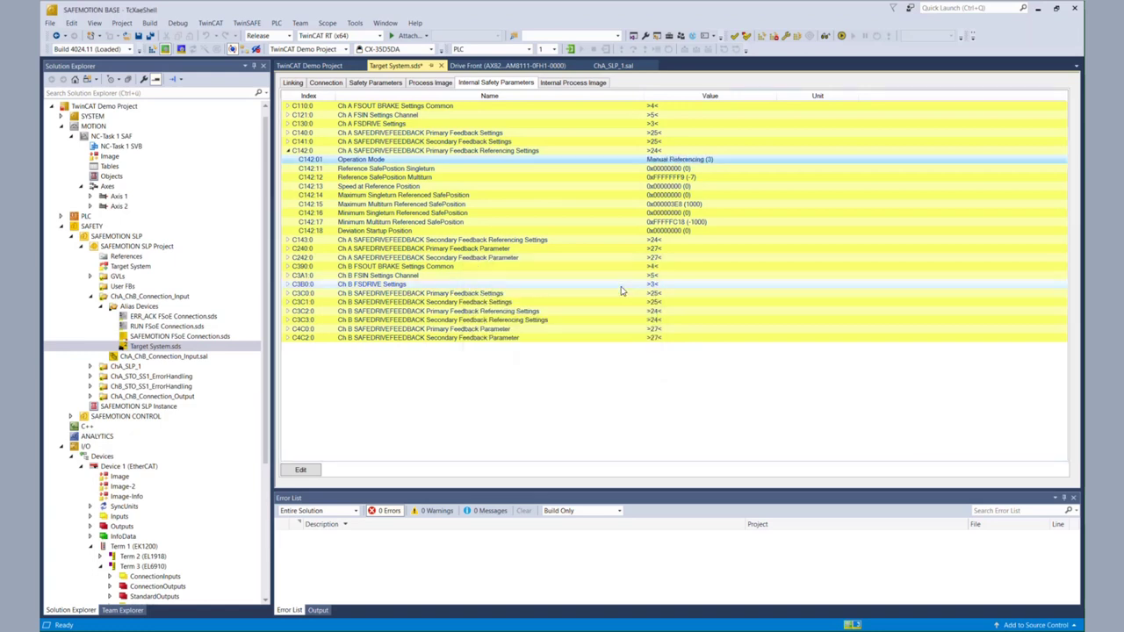
{"action": "left_click", "coordinate": [150, 36]}
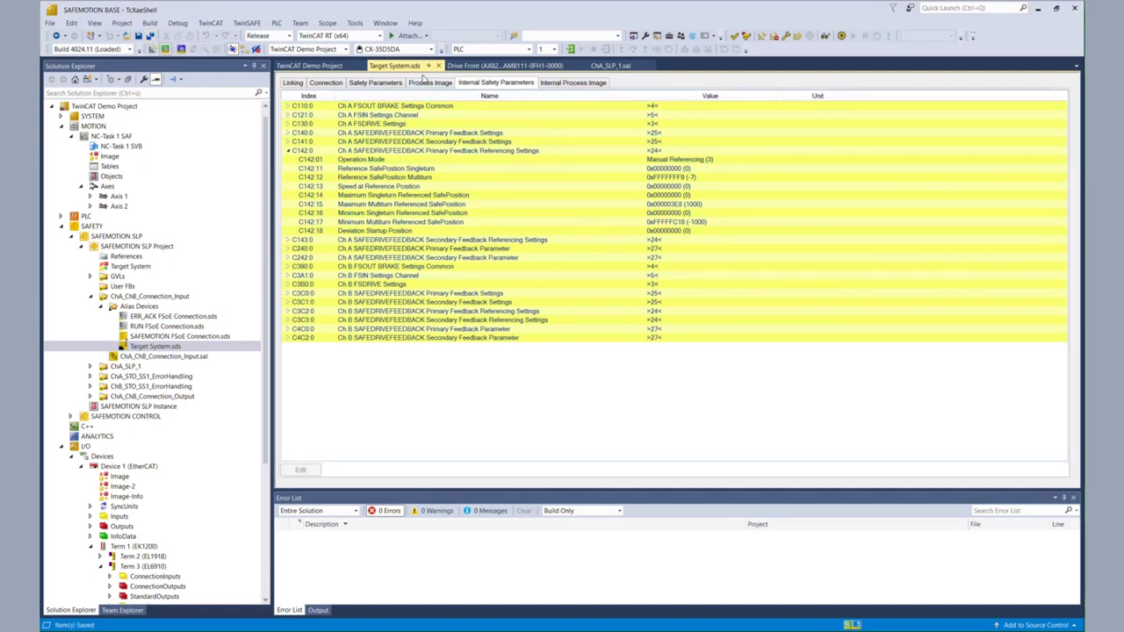
Step: Start the safety Multi-Download, enter the login credentials and mark the drive serial number verified
{"action": "left_click", "coordinate": [102, 306]}
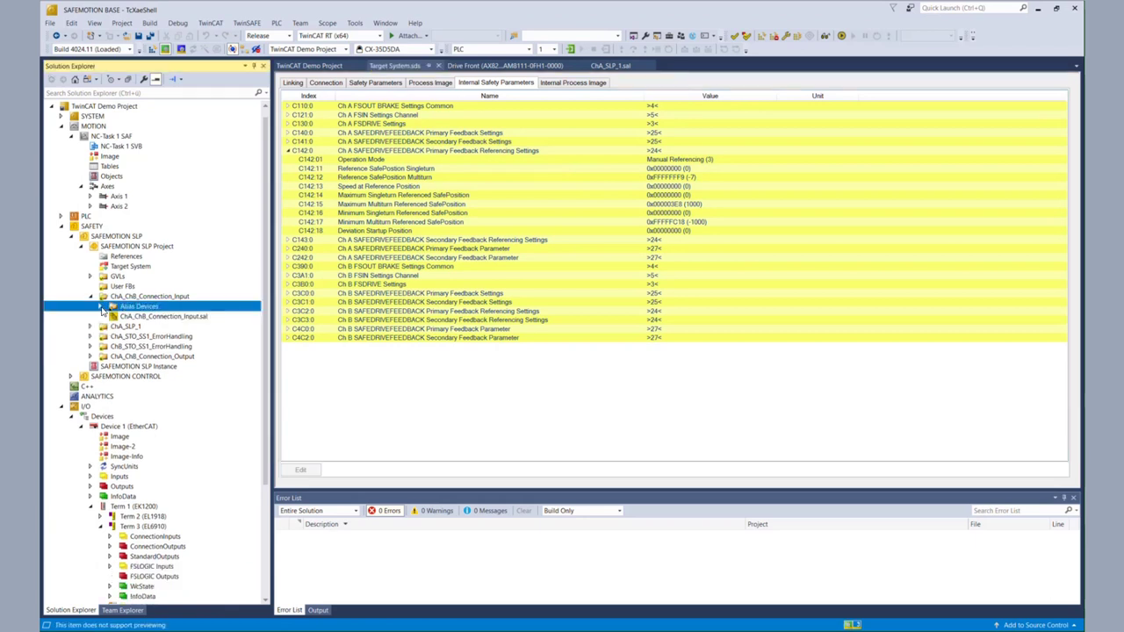
{"action": "left_click", "coordinate": [799, 37]}
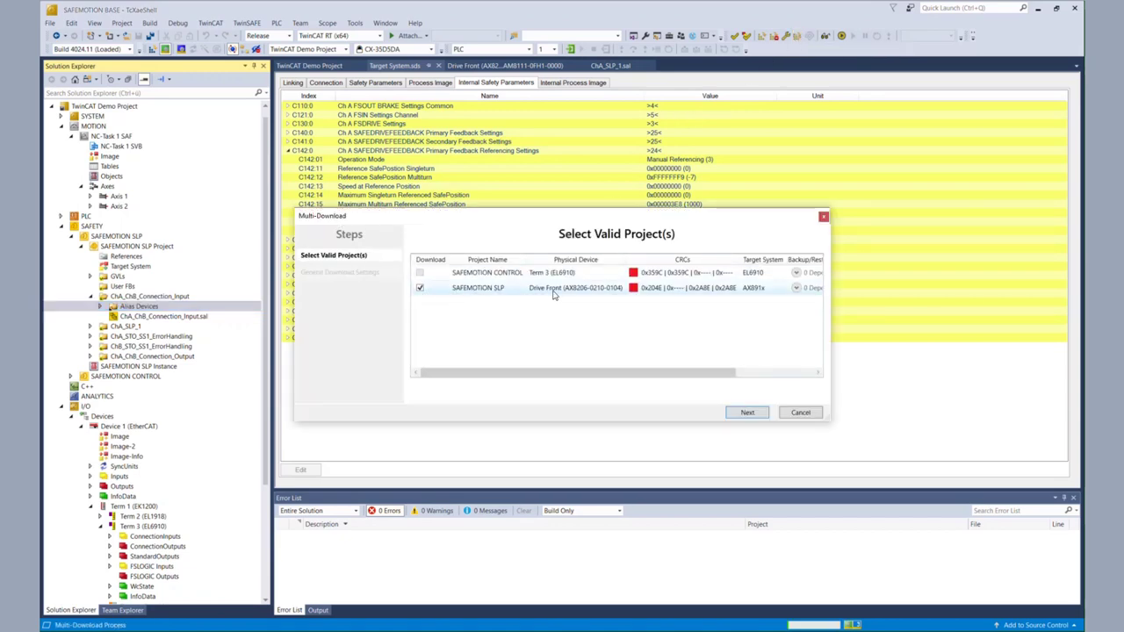
{"action": "left_click", "coordinate": [759, 413]}
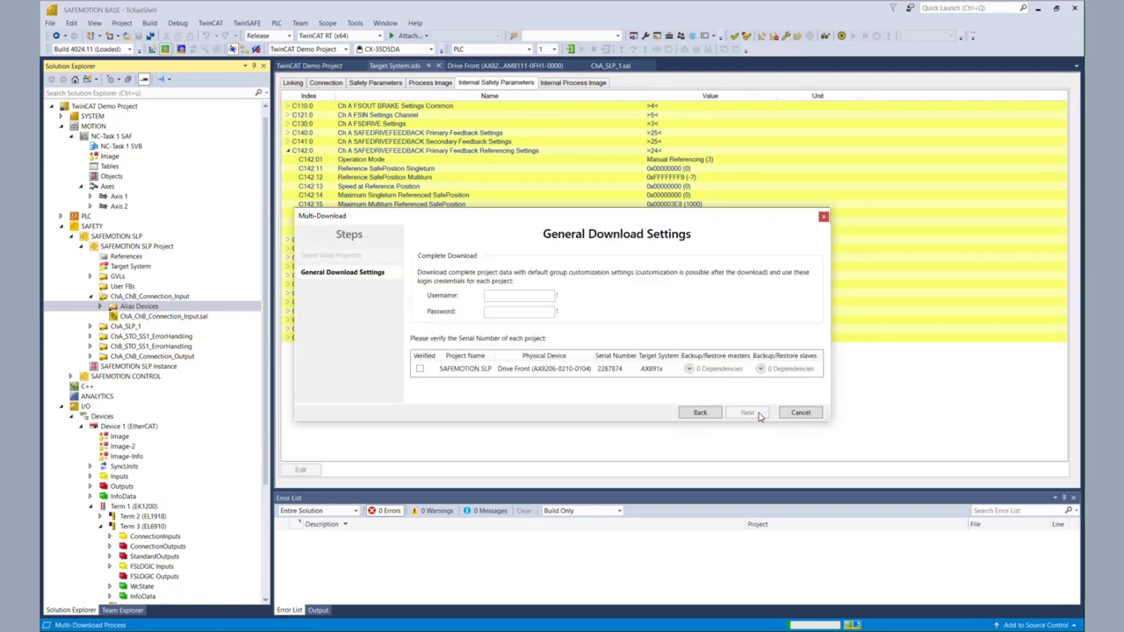
{"action": "type", "text": "A"}
{"action": "type", "text": "TwinCAT"}
{"action": "left_click", "coordinate": [420, 371]}
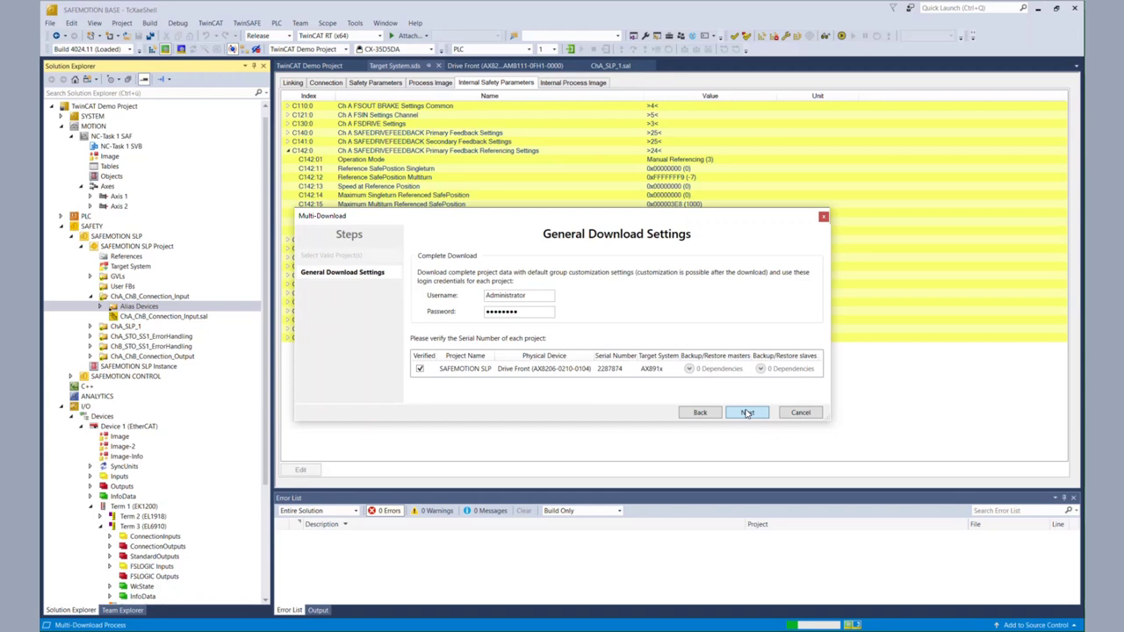
{"action": "left_click", "coordinate": [746, 413]}
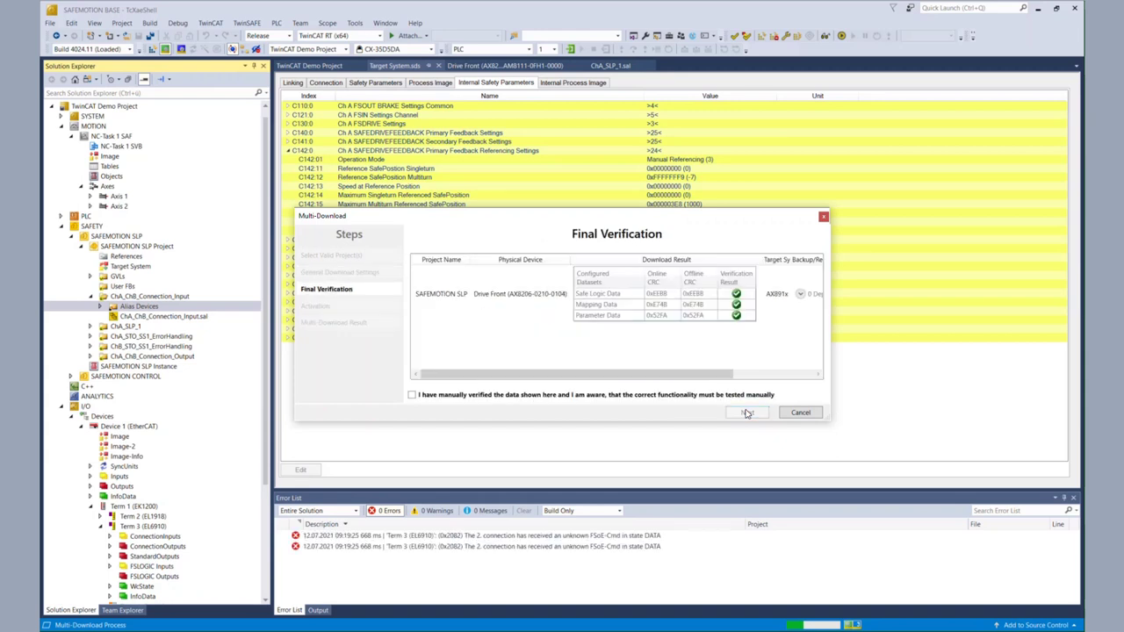
Step: Confirm manual verification, enter the activation password and finish the SAFEMOTION SLP download
{"action": "left_click", "coordinate": [641, 396]}
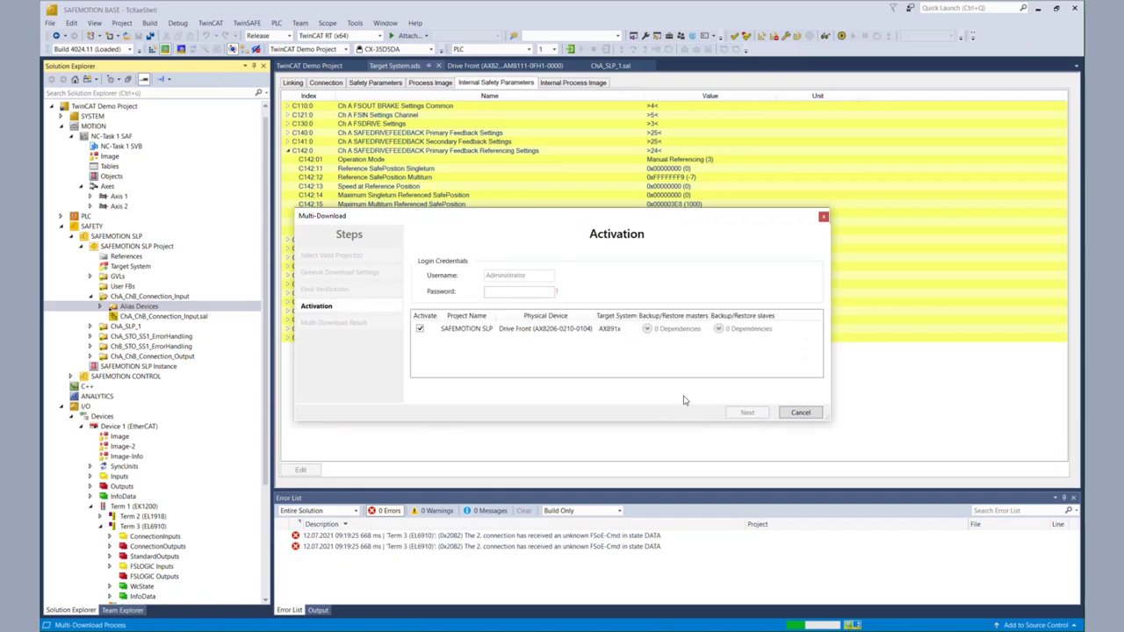
{"action": "left_click", "coordinate": [533, 293]}
{"action": "type", "text": "•••••••"}
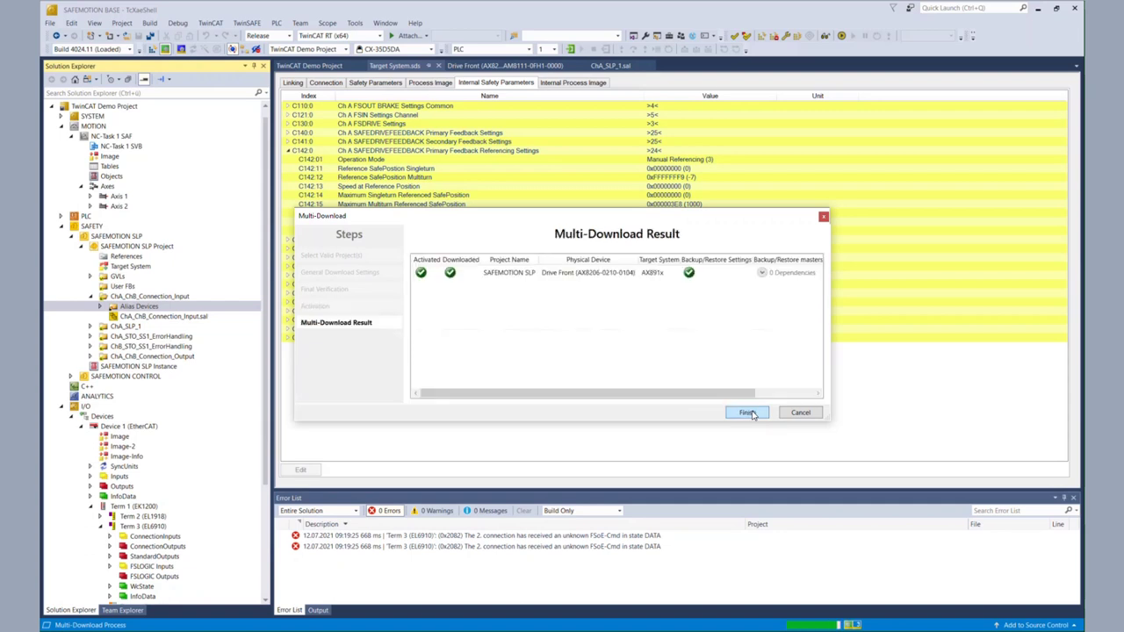
{"action": "left_click", "coordinate": [746, 412]}
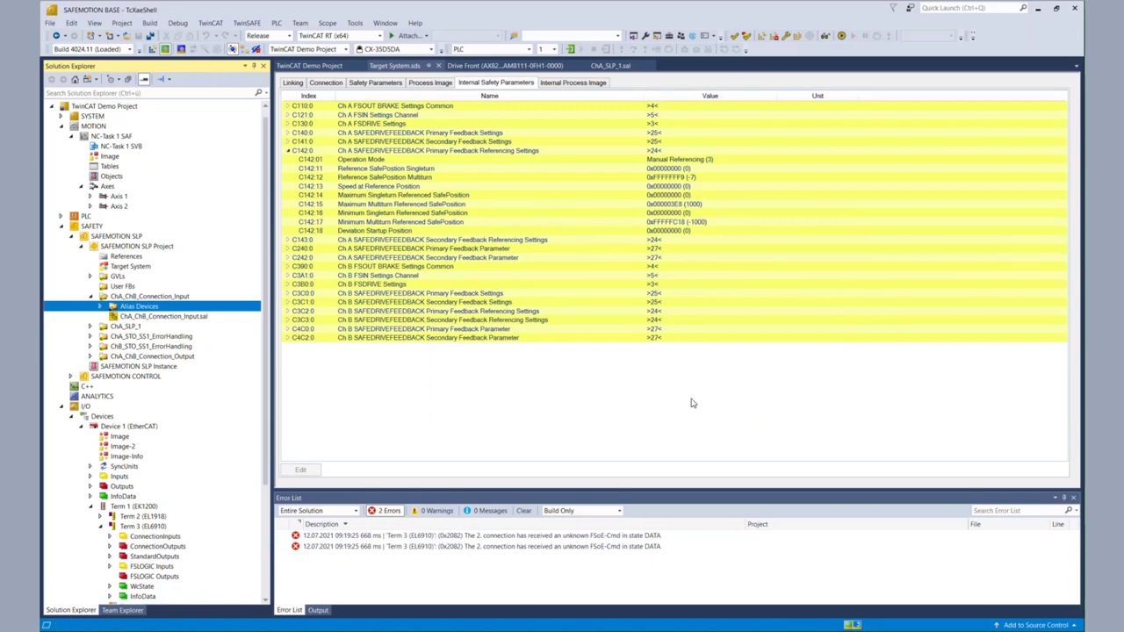
Step: Open ChA_SLP_1.sal with online data on and live values shown beside its signals
{"action": "left_click", "coordinate": [117, 327]}
{"action": "double_click", "coordinate": [117, 328]}
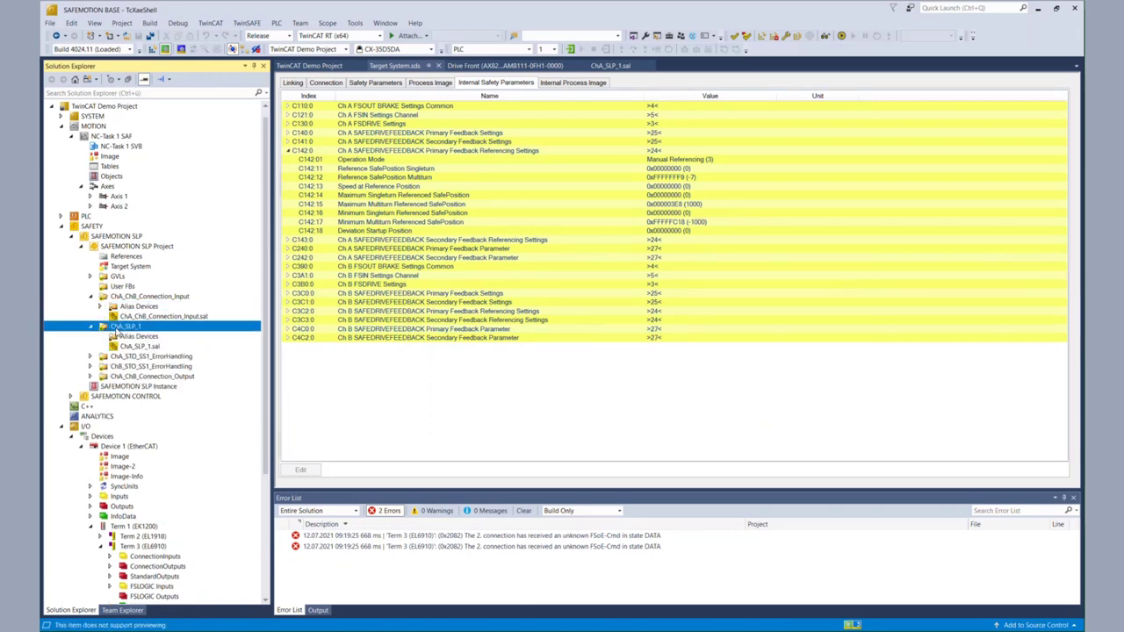
{"action": "double_click", "coordinate": [136, 347]}
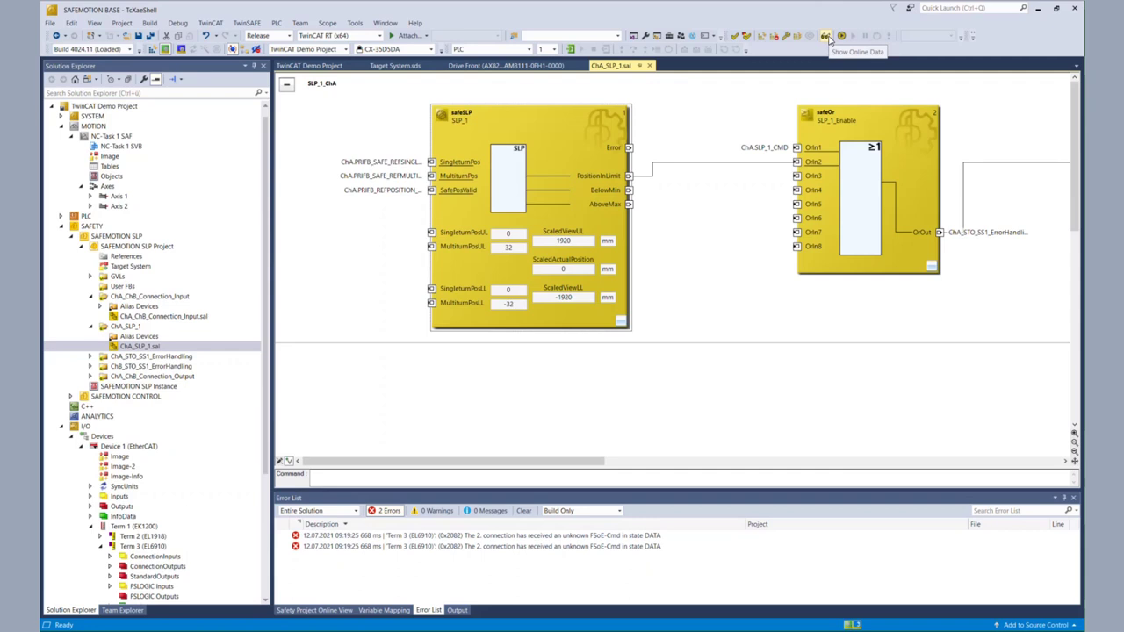
{"action": "left_click", "coordinate": [827, 36]}
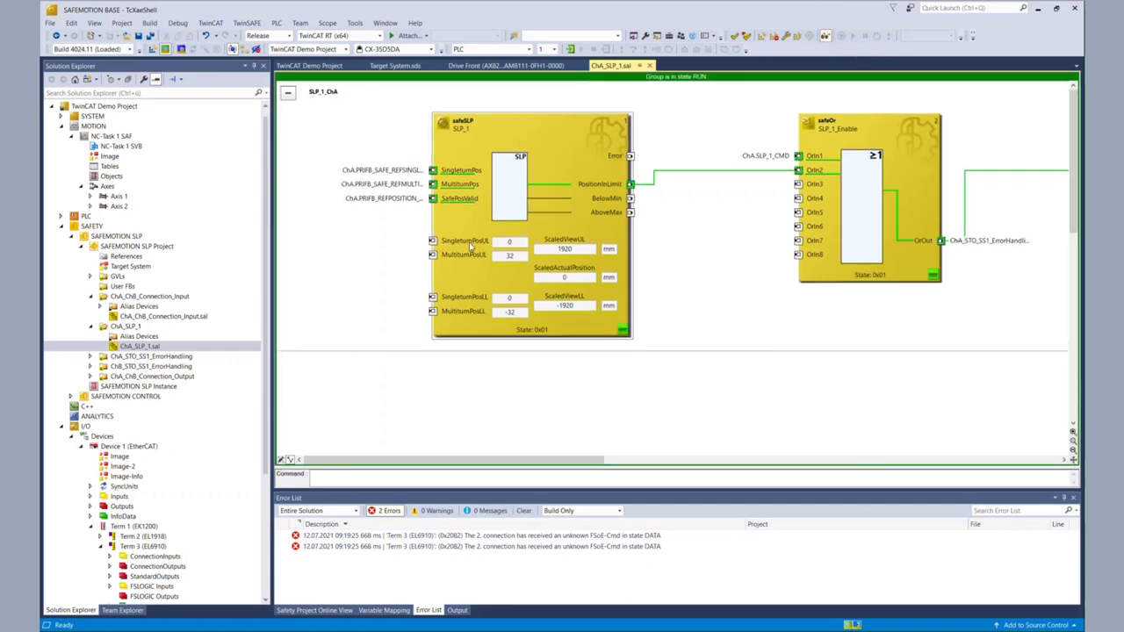
{"action": "right_click", "coordinate": [383, 206]}
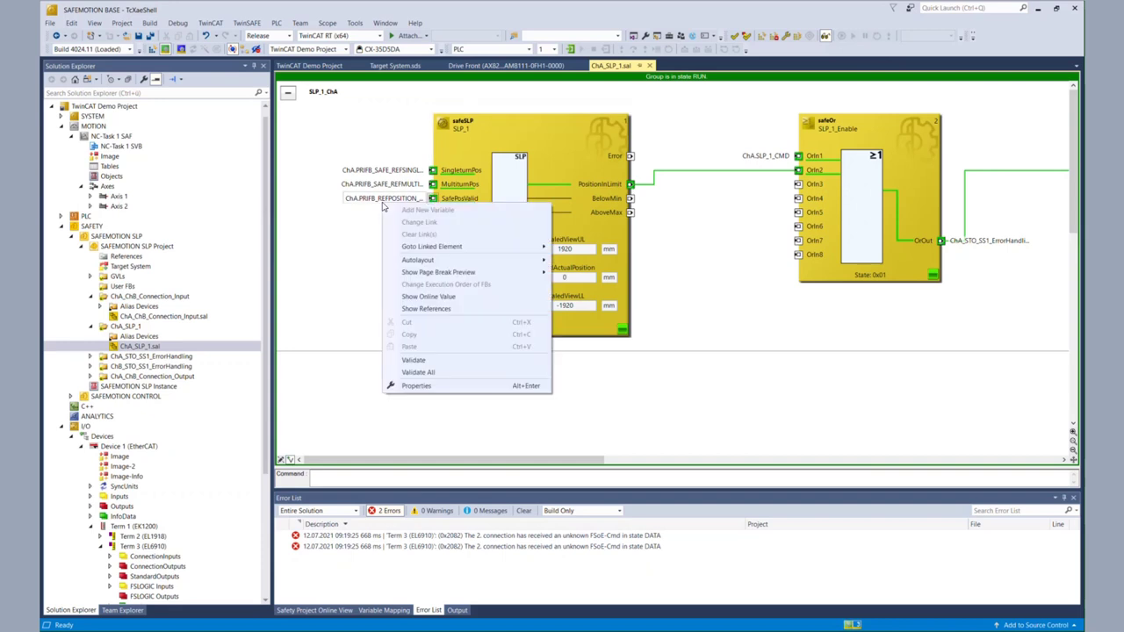
{"action": "left_click", "coordinate": [425, 298]}
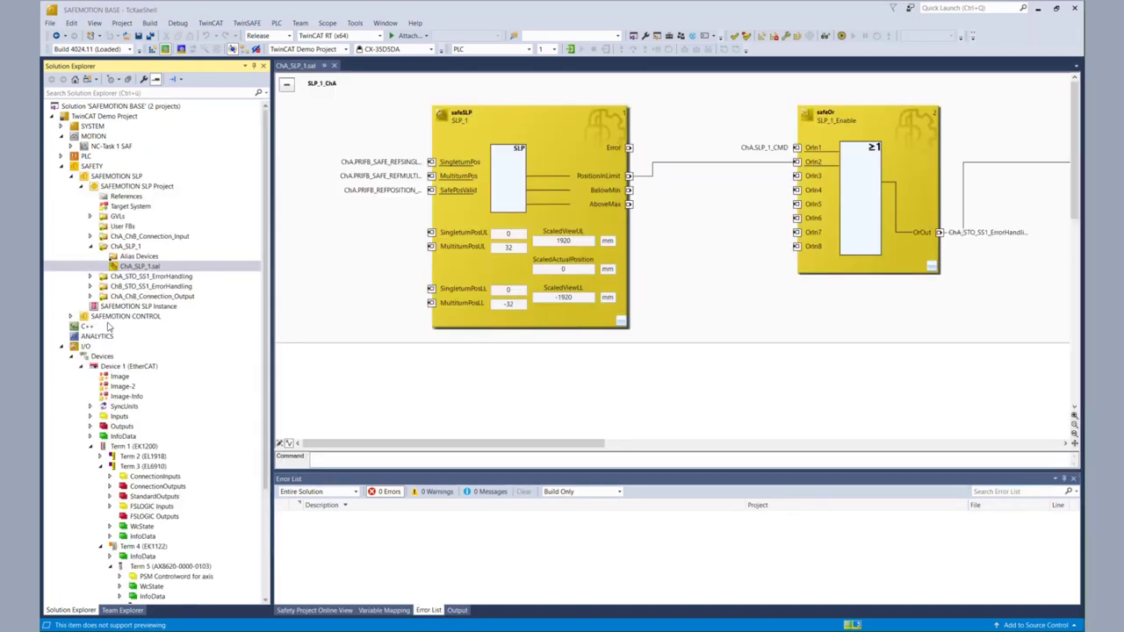
Step: Switch the project tree to SAFEMOTION CONTROL Project and open Safety_Demo_Group.sal
{"action": "left_click", "coordinate": [81, 187]}
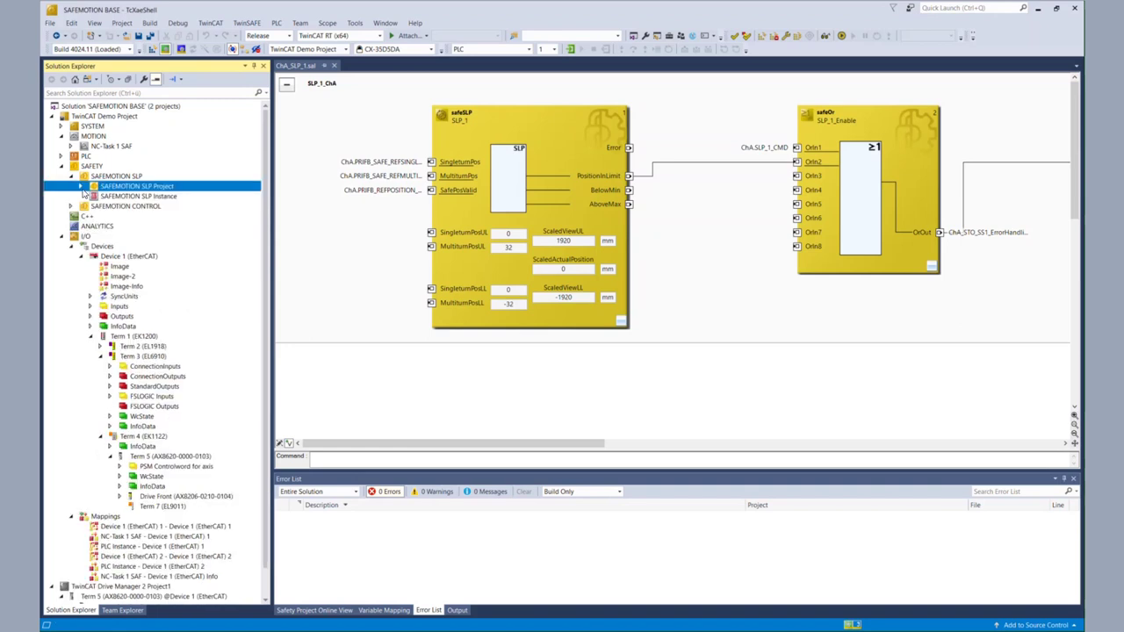
{"action": "left_click", "coordinate": [73, 207]}
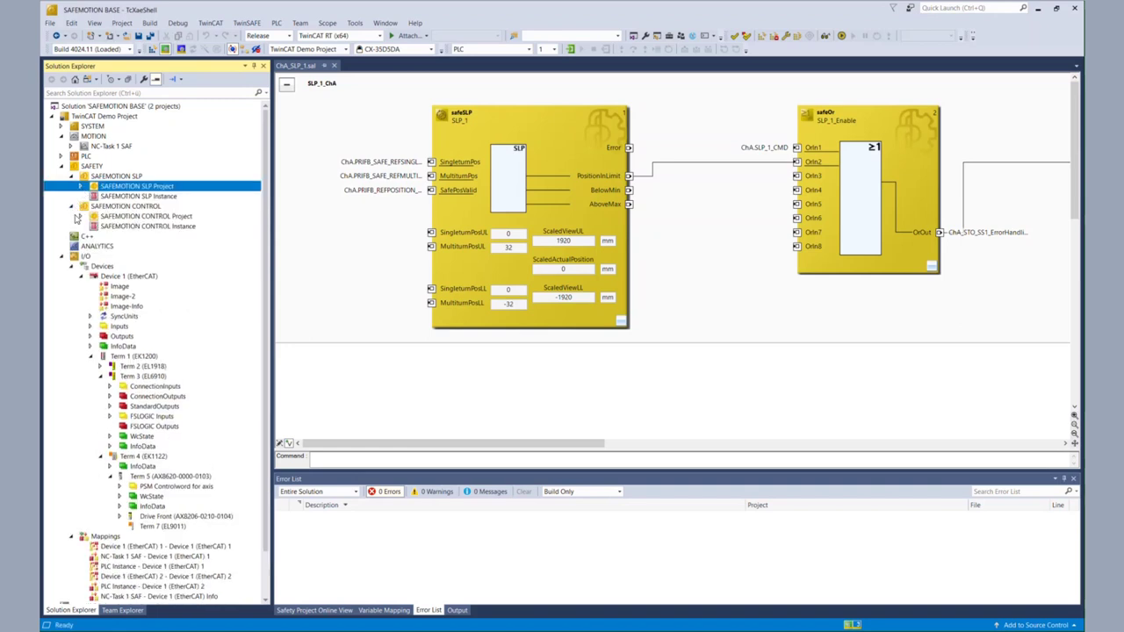
{"action": "left_click", "coordinate": [81, 217]}
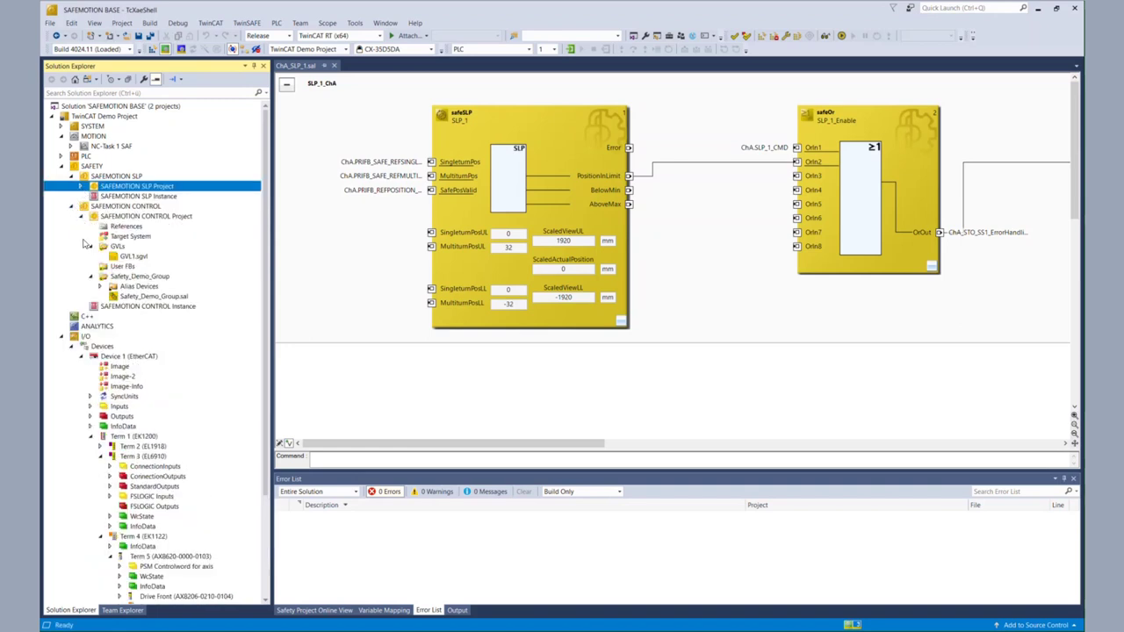
{"action": "left_click", "coordinate": [90, 250]}
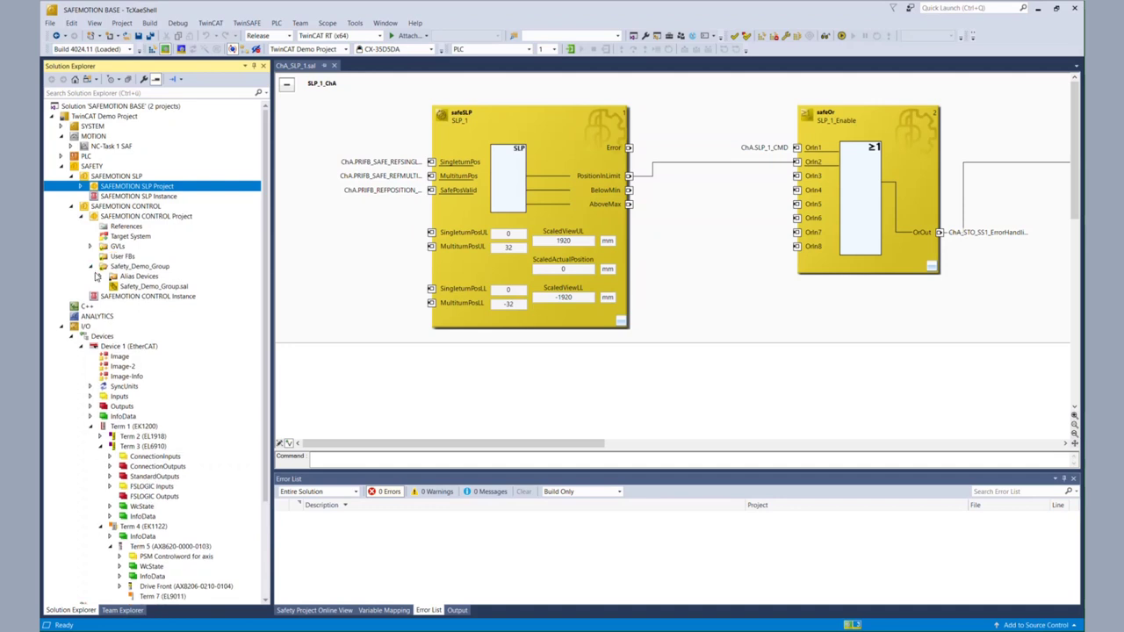
{"action": "left_click", "coordinate": [99, 276]}
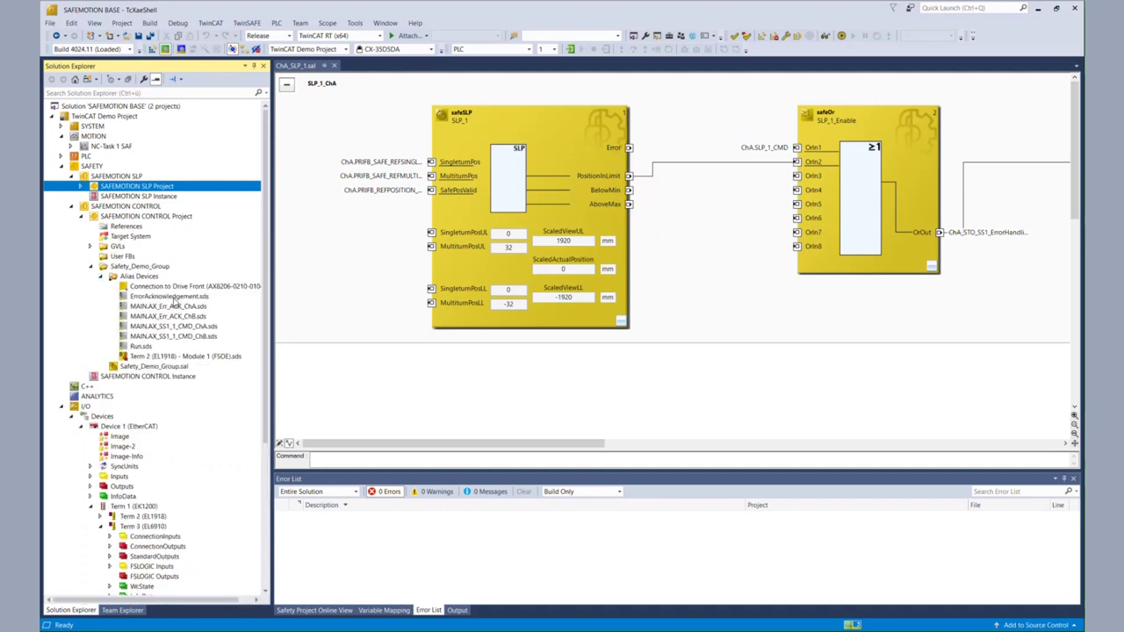
{"action": "left_click", "coordinate": [180, 288]}
{"action": "left_click", "coordinate": [173, 367]}
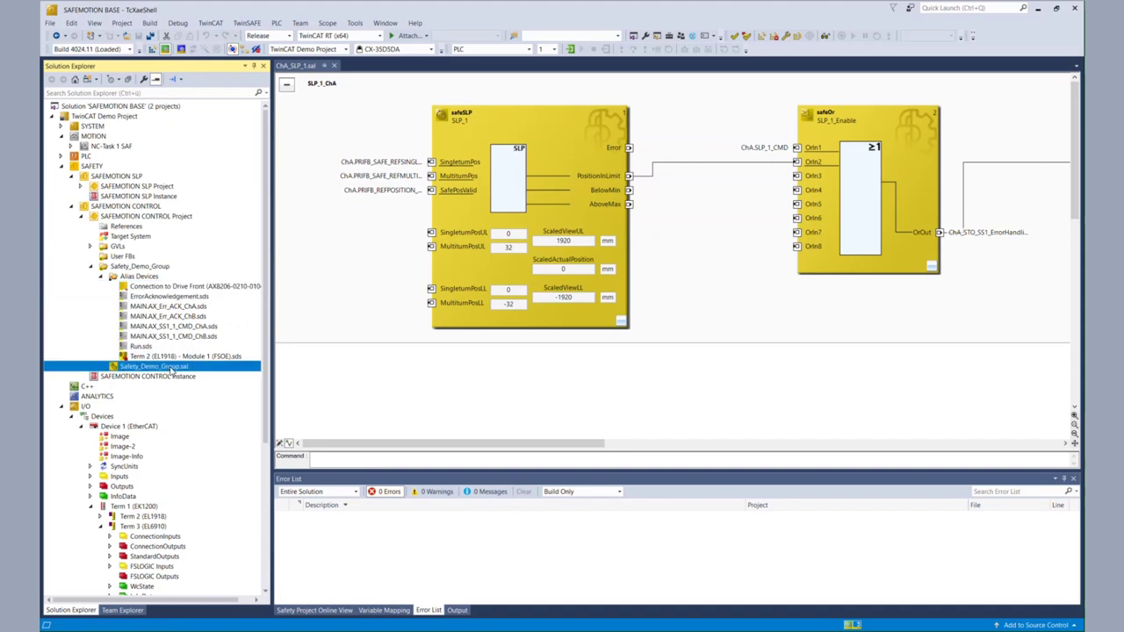
{"action": "double_click", "coordinate": [173, 367]}
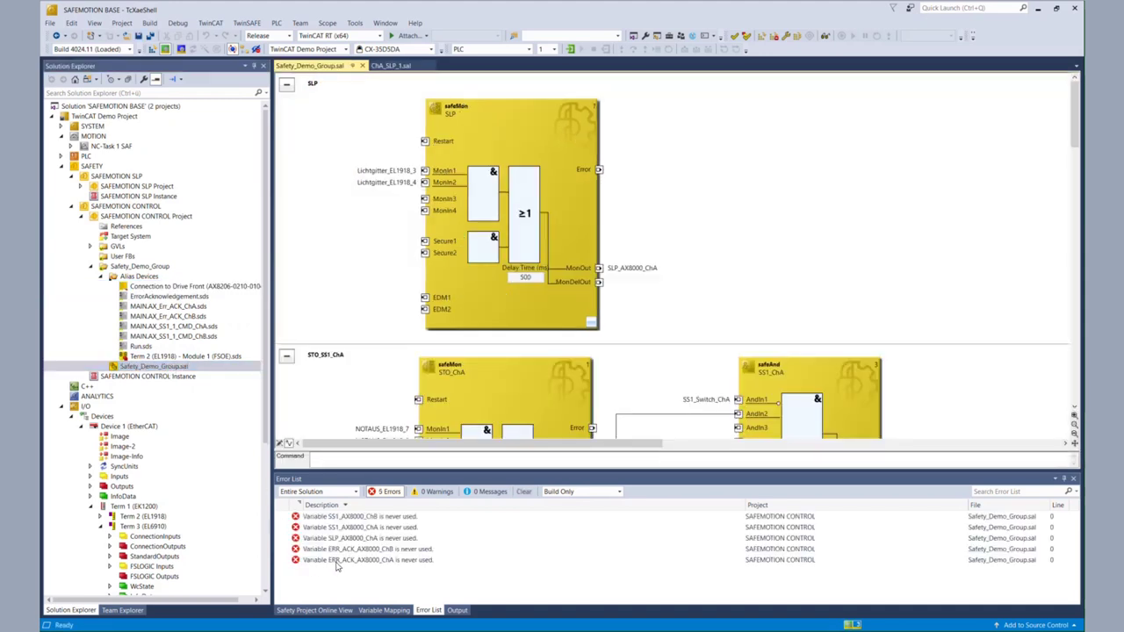
Step: In Variable Mapping, map ERR_ACK_AX8000_ChA to Error_Ack_ChA and SS1_AX8000_ChA to SS1_ChA
{"action": "left_click", "coordinate": [371, 611]}
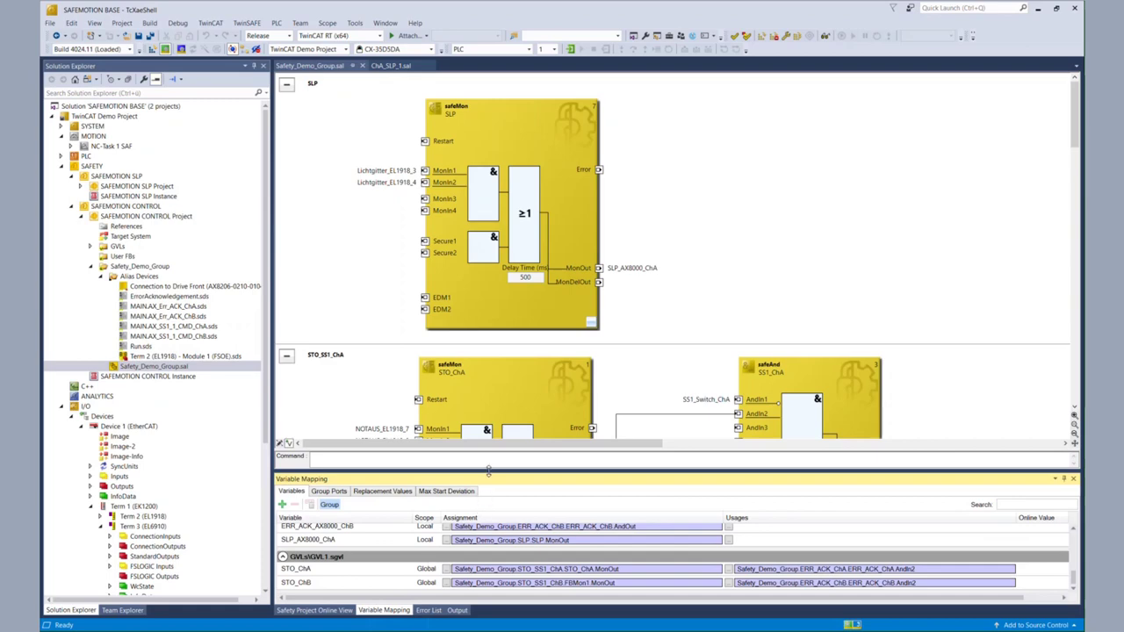
{"action": "left_click_drag", "start_coordinate": [488, 472], "coordinate": [481, 303]}
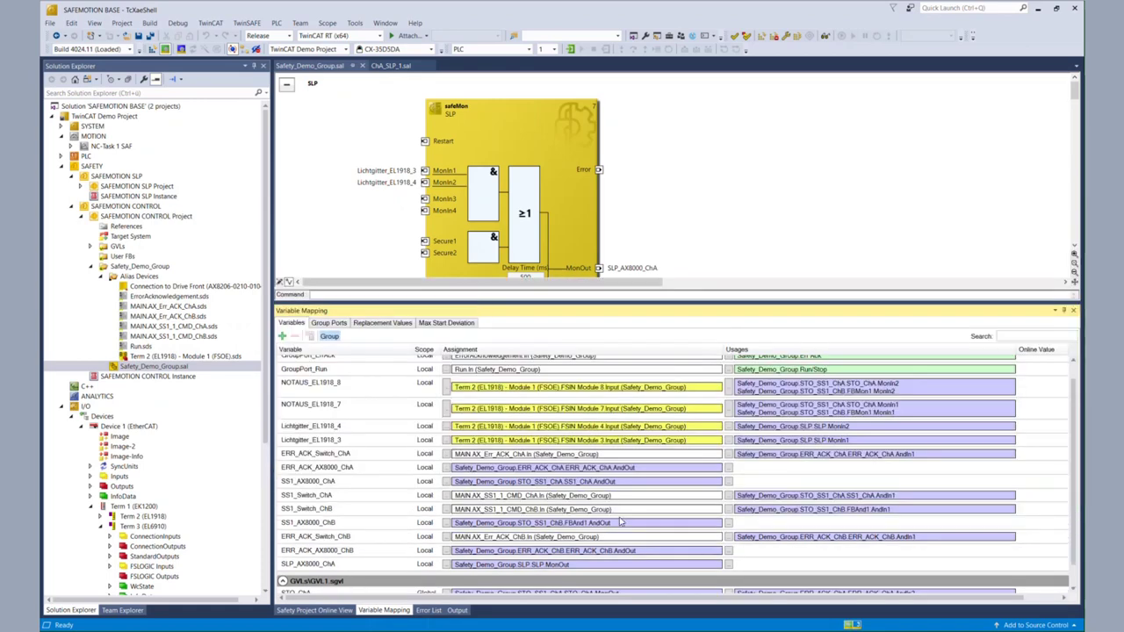
{"action": "scroll", "coordinate": [689, 540], "scroll_direction": "up", "scroll_amount": 2}
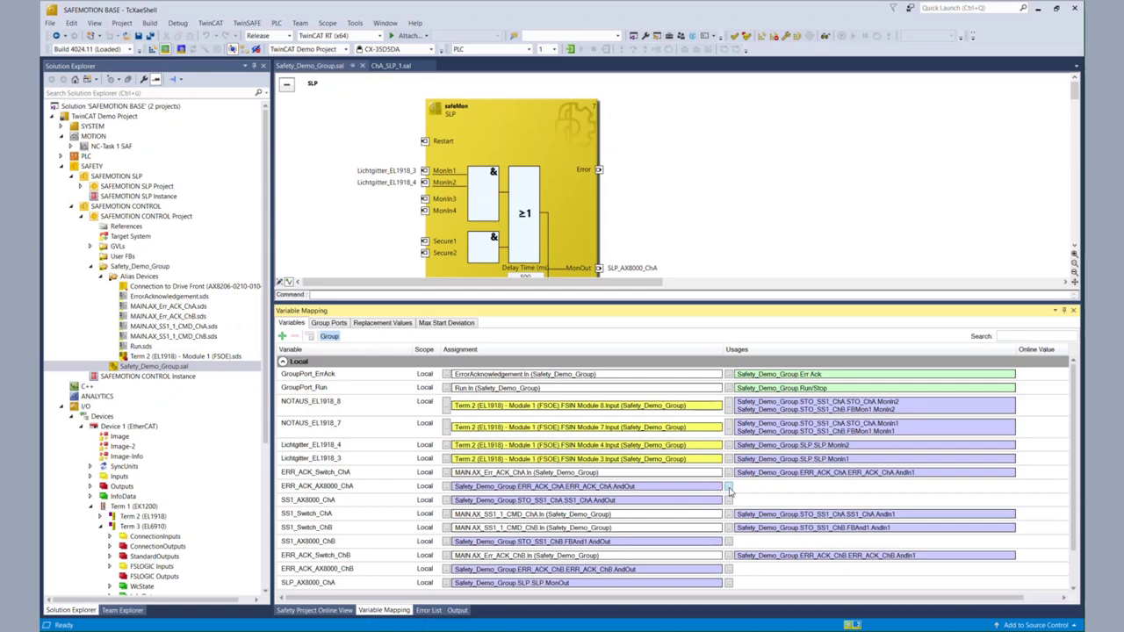
{"action": "left_click", "coordinate": [728, 487]}
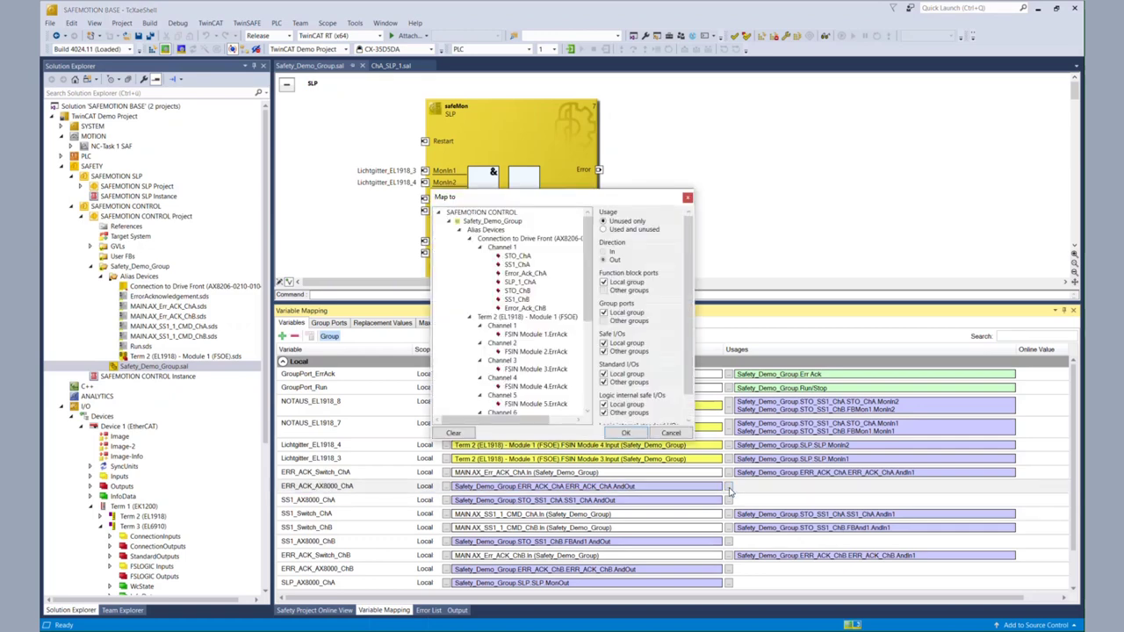
{"action": "left_click", "coordinate": [540, 275]}
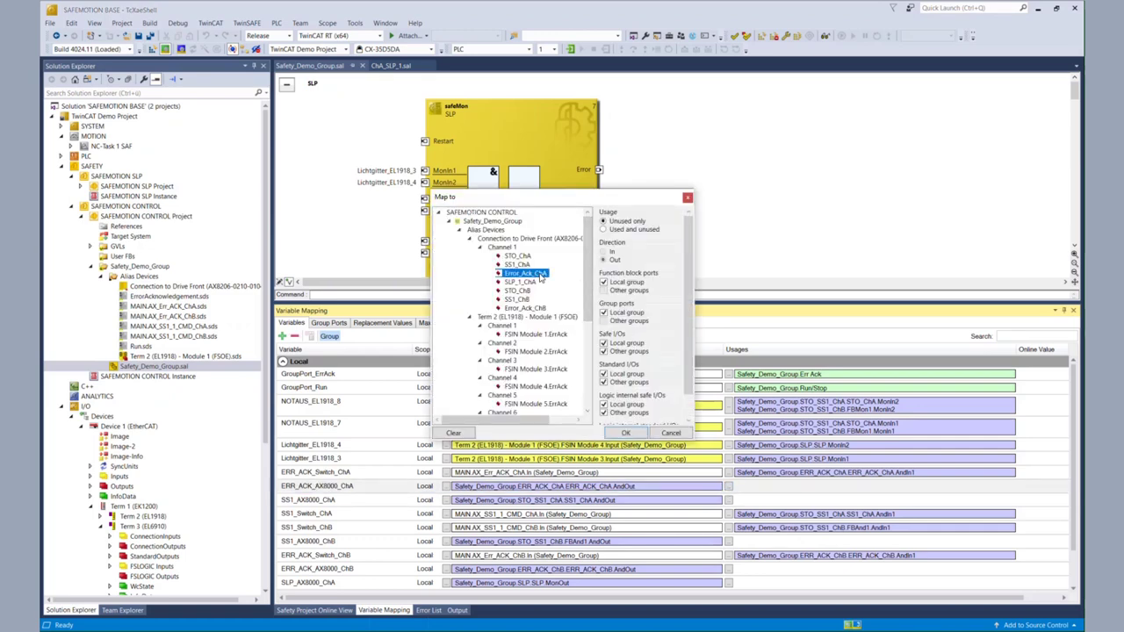
{"action": "left_click", "coordinate": [633, 434]}
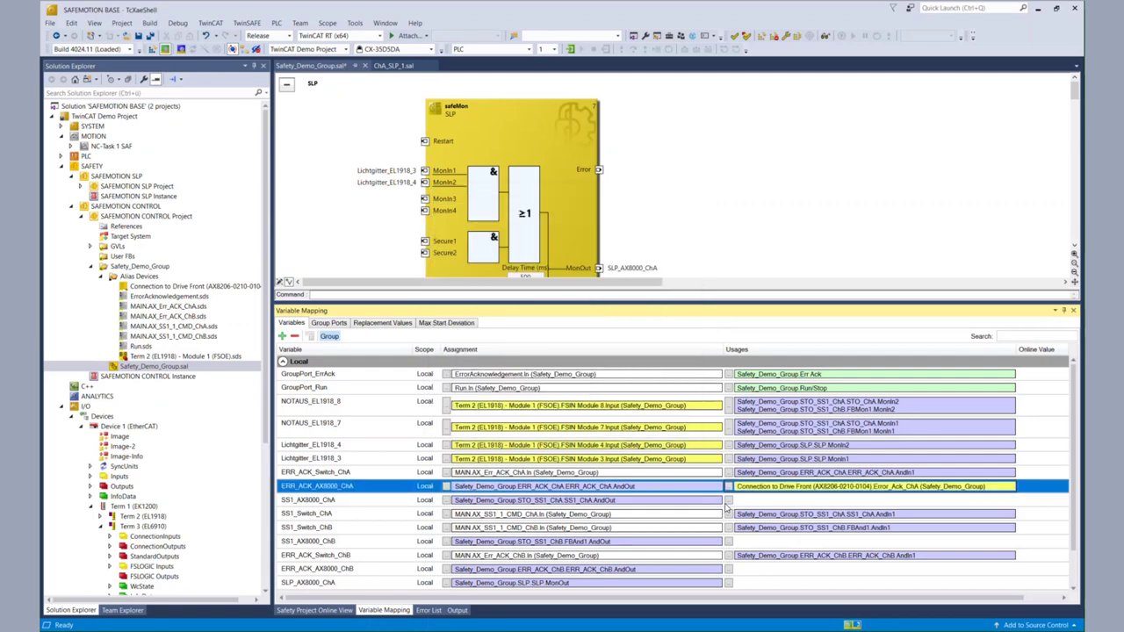
{"action": "left_click", "coordinate": [727, 504]}
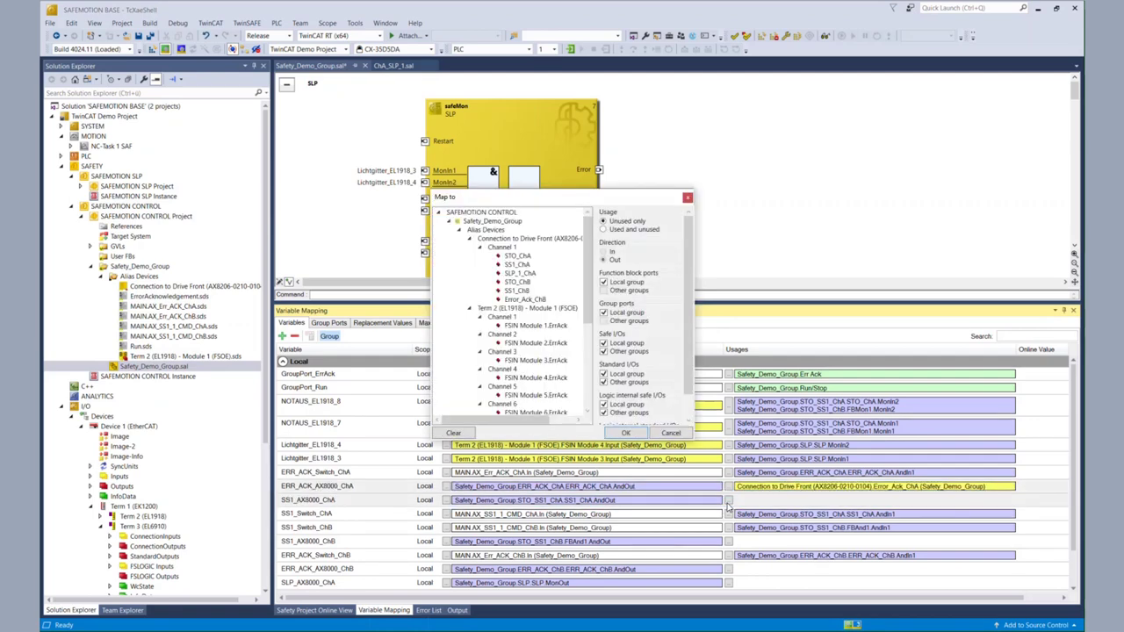
{"action": "left_click", "coordinate": [520, 265]}
{"action": "left_click", "coordinate": [626, 433]}
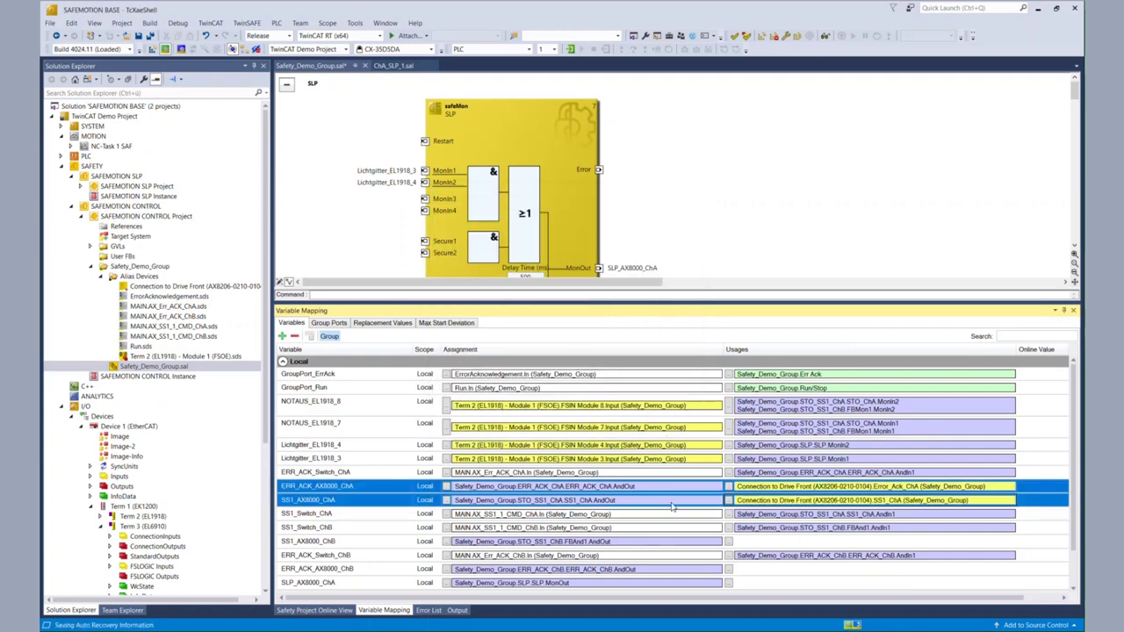
Step: Map SS1_AX8000_ChB, ERR_ACK_AX8000_ChB and SLP_AX8000_ChA to SS1_ChB, Error_Ack_ChB and SLP_1_ChA
{"action": "left_click", "coordinate": [728, 542]}
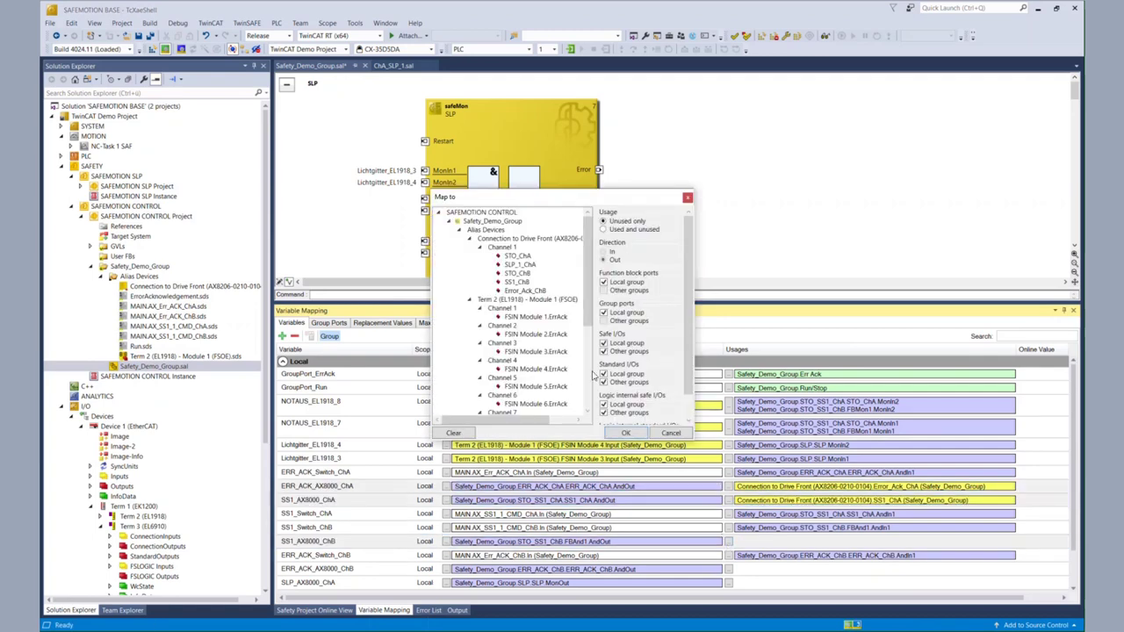
{"action": "left_click", "coordinate": [517, 281]}
{"action": "left_click", "coordinate": [629, 434]}
{"action": "left_click", "coordinate": [728, 571]}
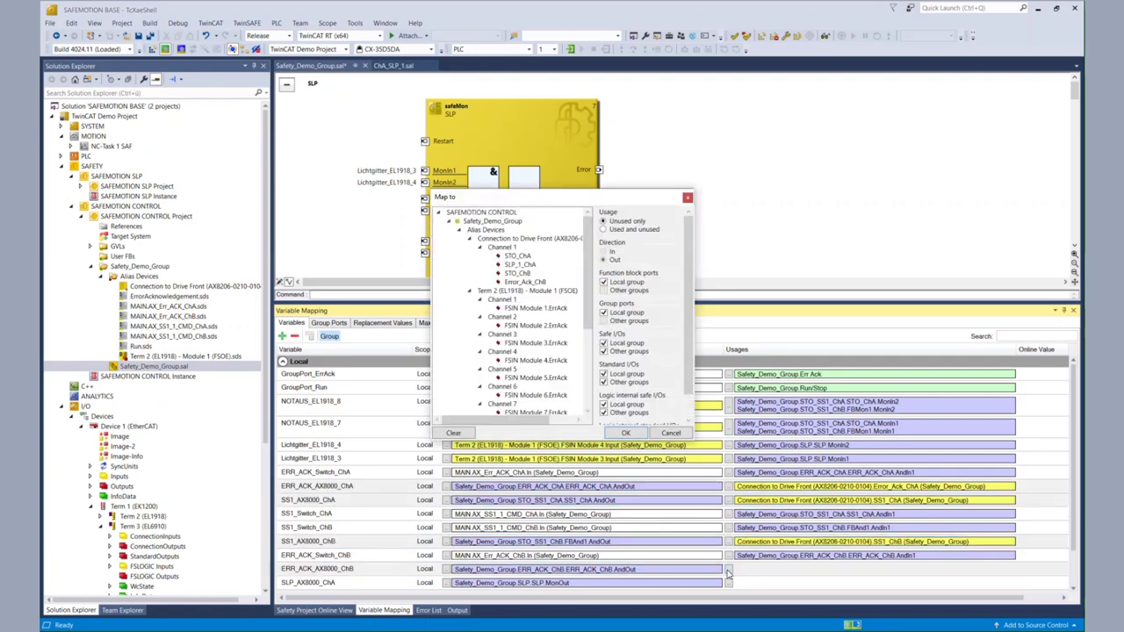
{"action": "left_click", "coordinate": [537, 283]}
{"action": "left_click", "coordinate": [629, 433]}
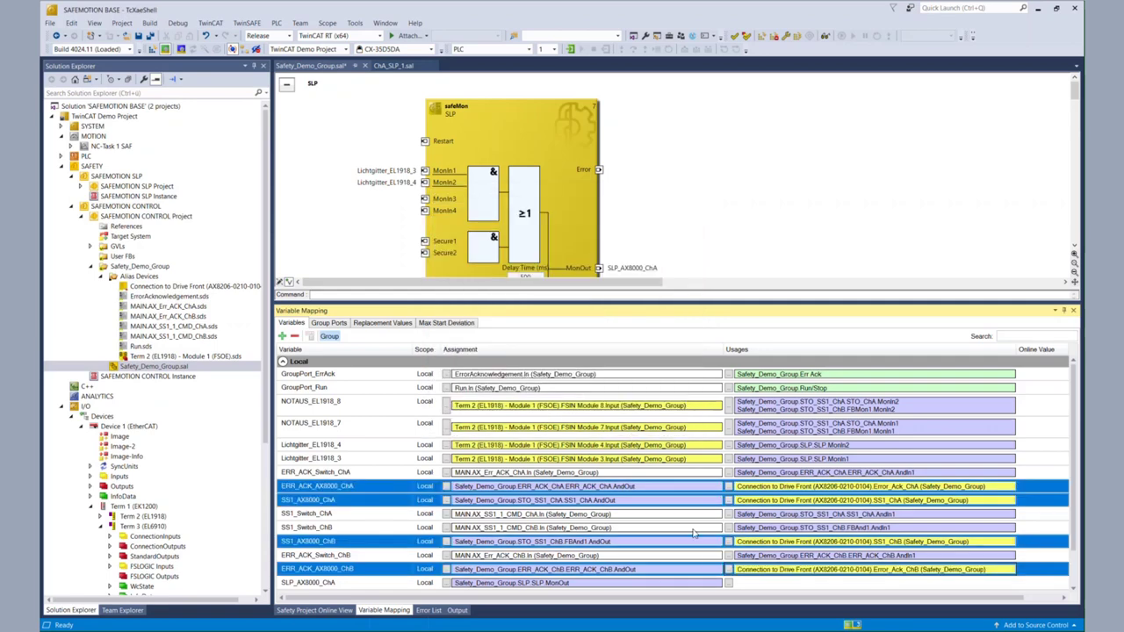
{"action": "left_click", "coordinate": [727, 583]}
{"action": "left_click", "coordinate": [520, 264]}
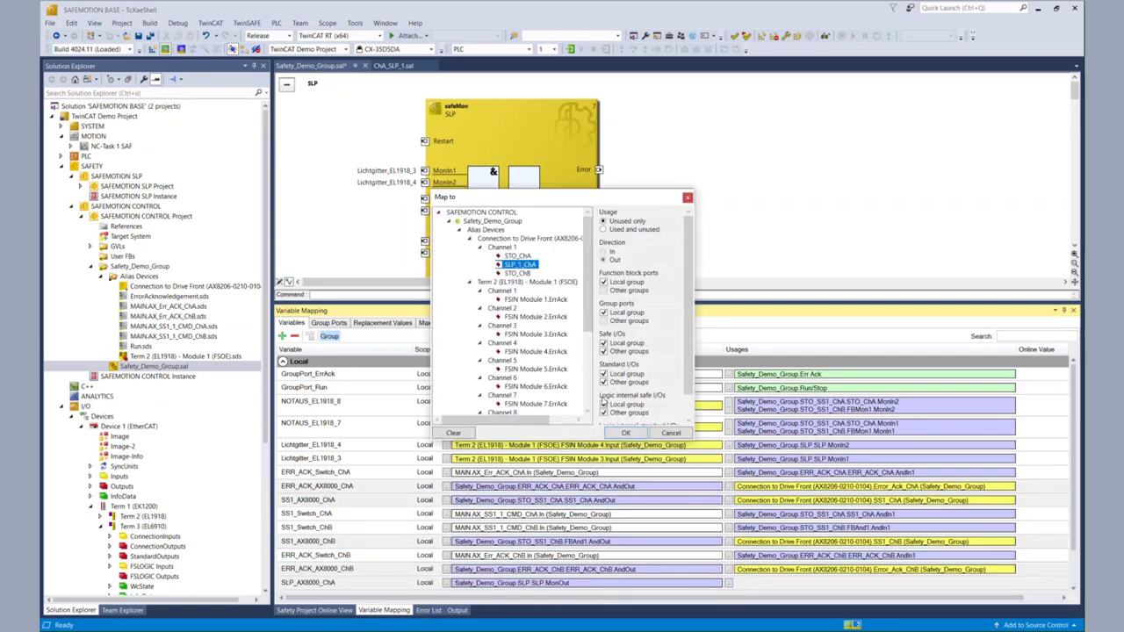
{"action": "left_click", "coordinate": [623, 433]}
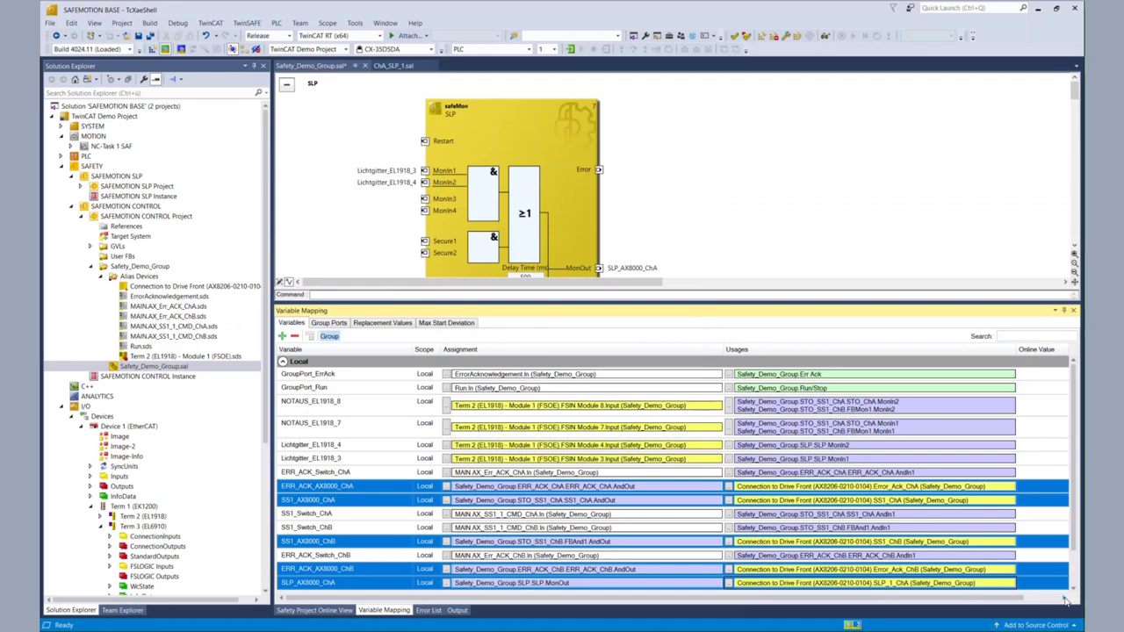
{"action": "scroll", "coordinate": [1077, 592], "scroll_direction": "down", "scroll_amount": 3}
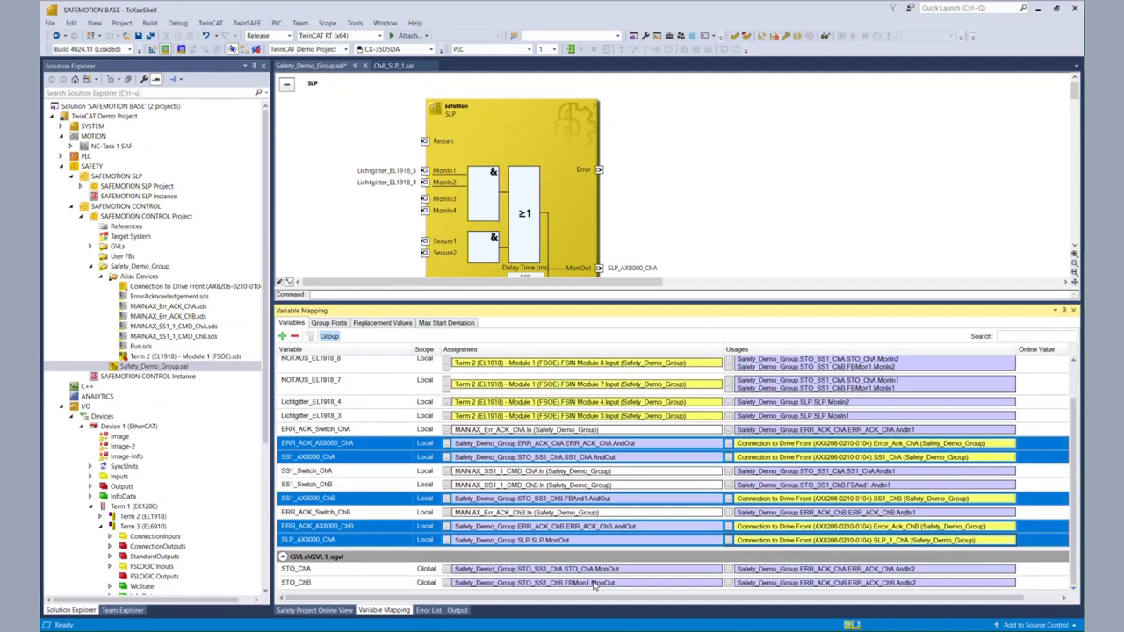
Step: Map the global STO_ChA variable to the Drive Front connection's STO_ChA signal
{"action": "left_click", "coordinate": [731, 570]}
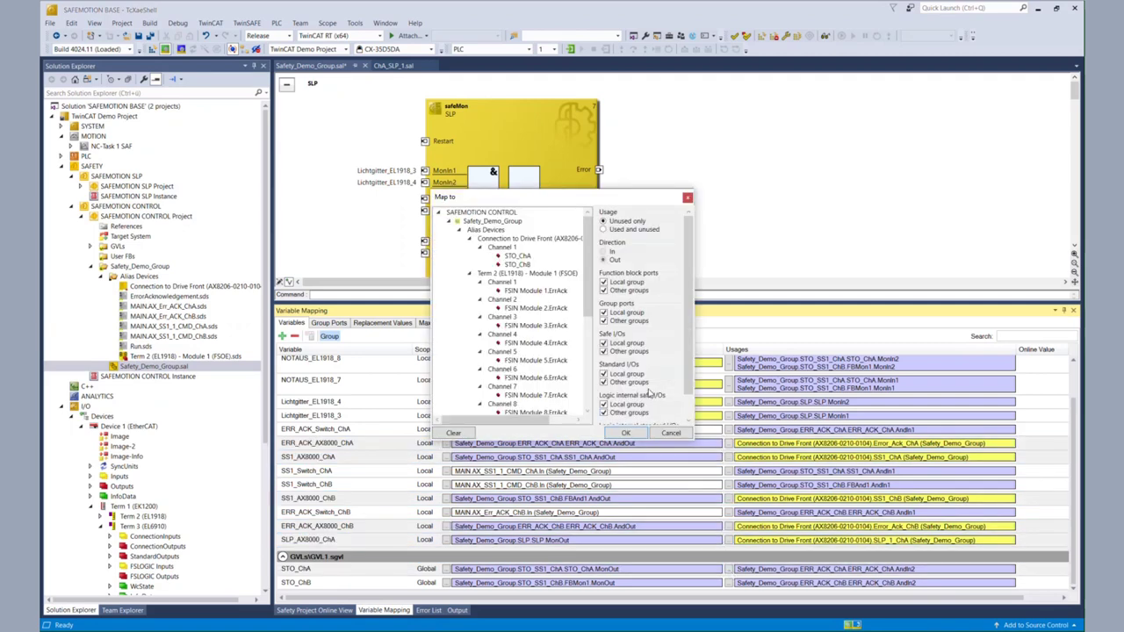
{"action": "left_click", "coordinate": [517, 258]}
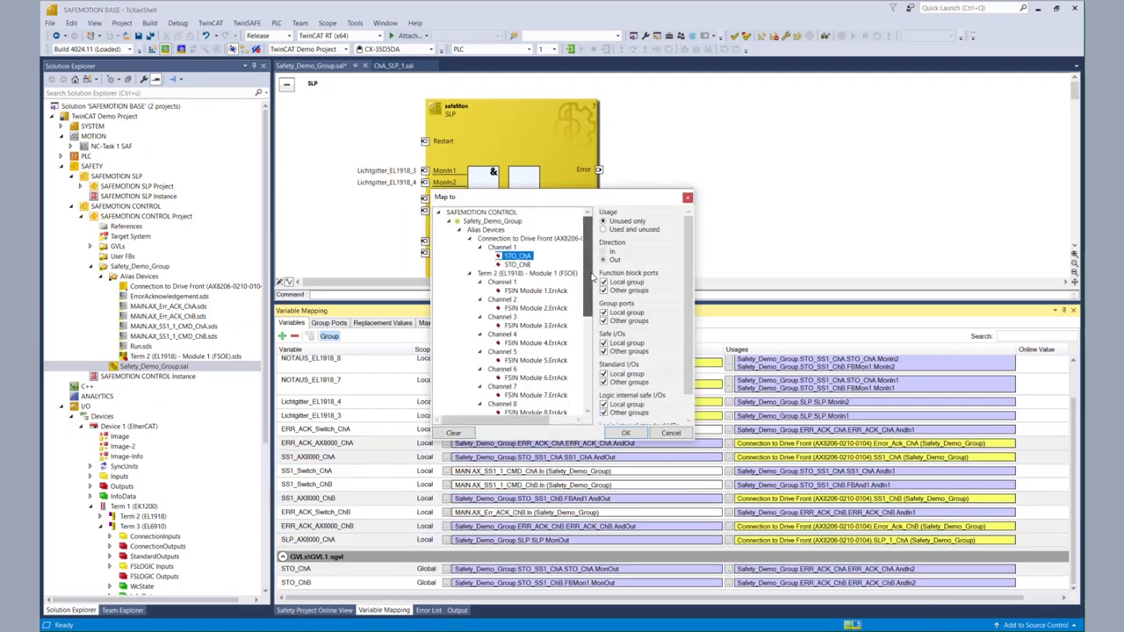
{"action": "scroll", "coordinate": [593, 277], "scroll_direction": "down", "scroll_amount": 2}
{"action": "left_click", "coordinate": [640, 437]}
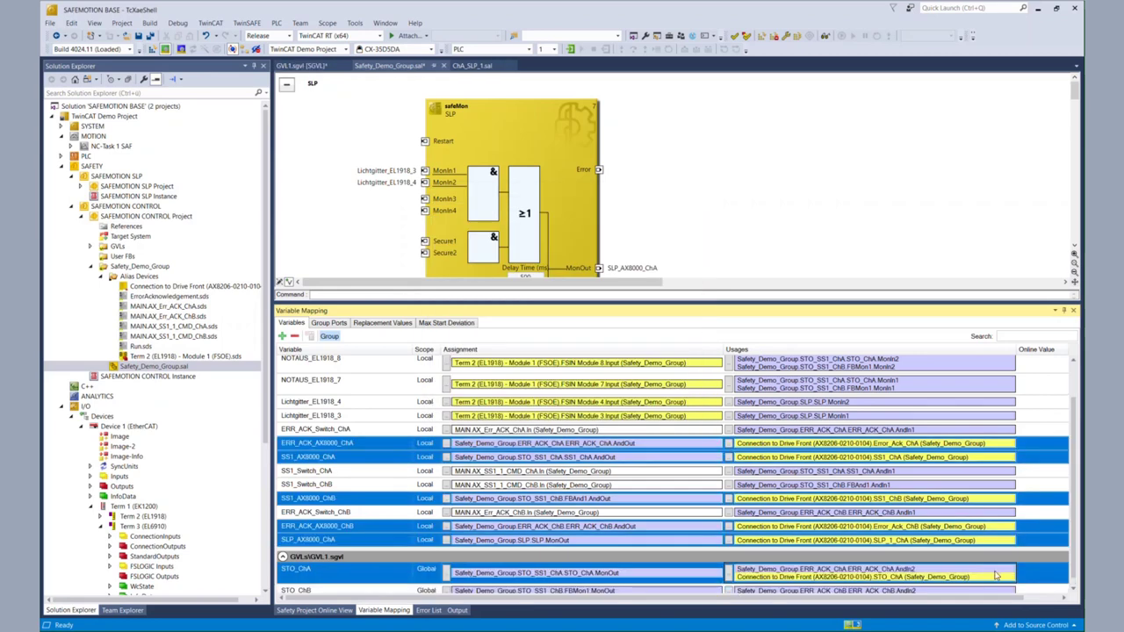
Step: Map STO_ChB to the drive's STO_ChB signal, enlarge the diagram again, and save all
{"action": "scroll", "coordinate": [878, 580], "scroll_direction": "down", "scroll_amount": 1}
{"action": "left_click", "coordinate": [728, 583]}
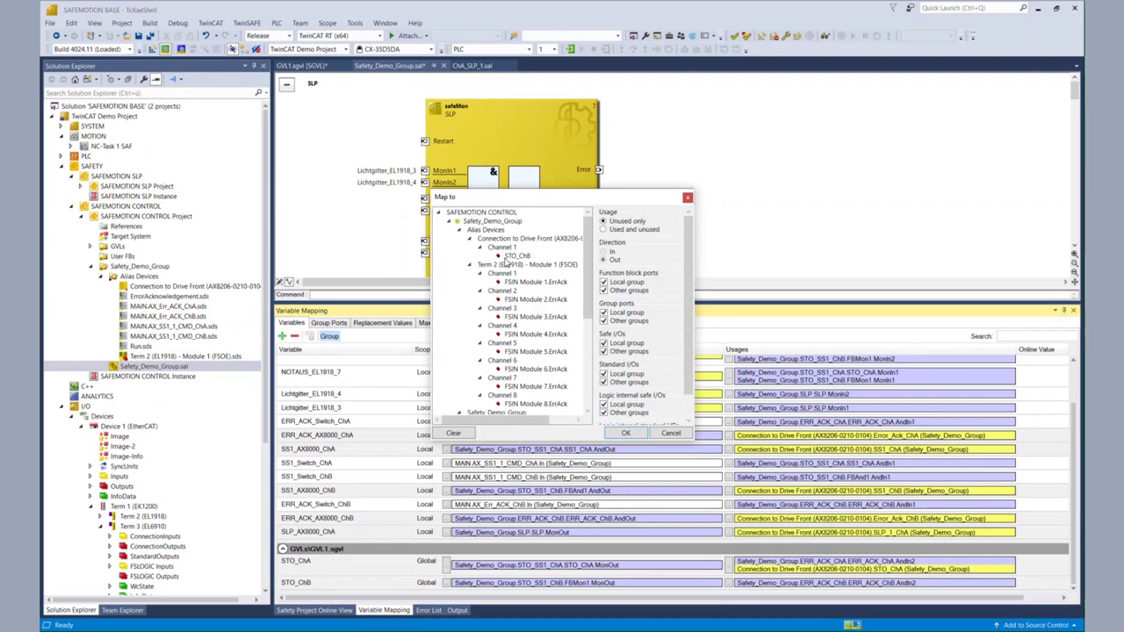
{"action": "left_click_drag", "start_coordinate": [590, 274], "coordinate": [592, 362]}
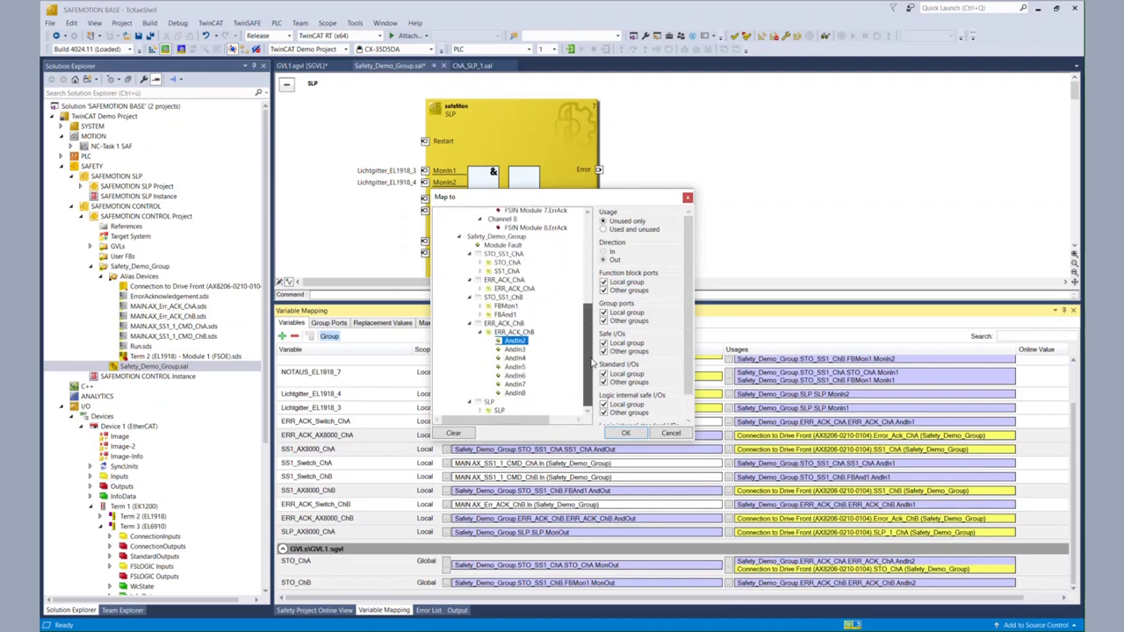
{"action": "left_click", "coordinate": [637, 435]}
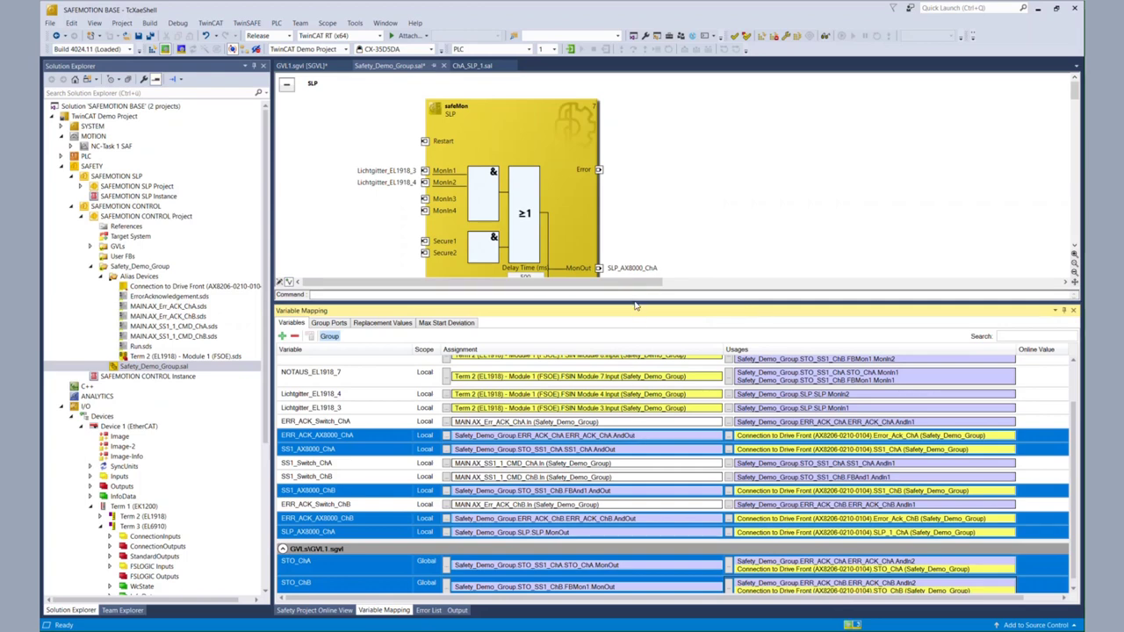
{"action": "left_click_drag", "start_coordinate": [635, 301], "coordinate": [635, 466]}
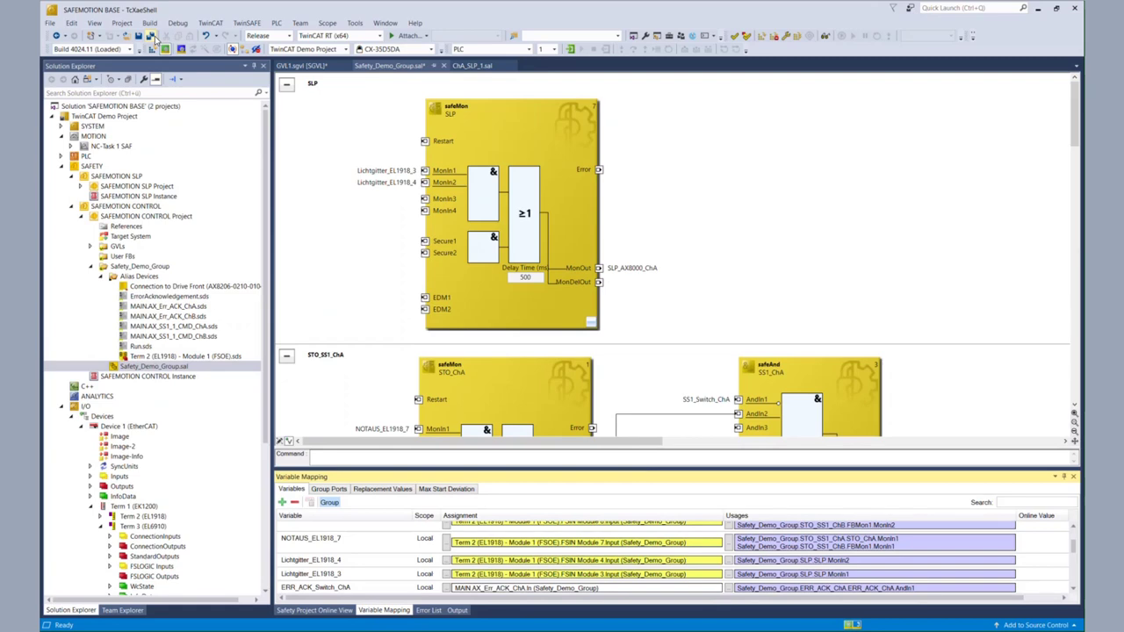
{"action": "left_click", "coordinate": [151, 36]}
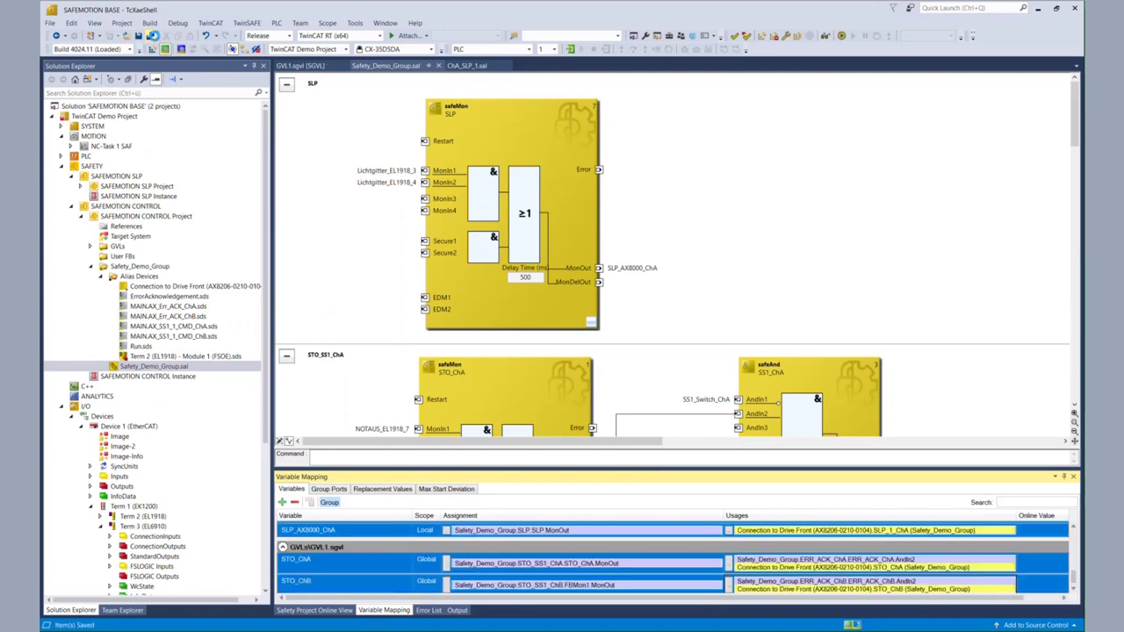
Step: Start a safety download of SAFEMOTION CONTROL only, enter the login credentials and confirm the serial number
{"action": "left_click", "coordinate": [798, 38]}
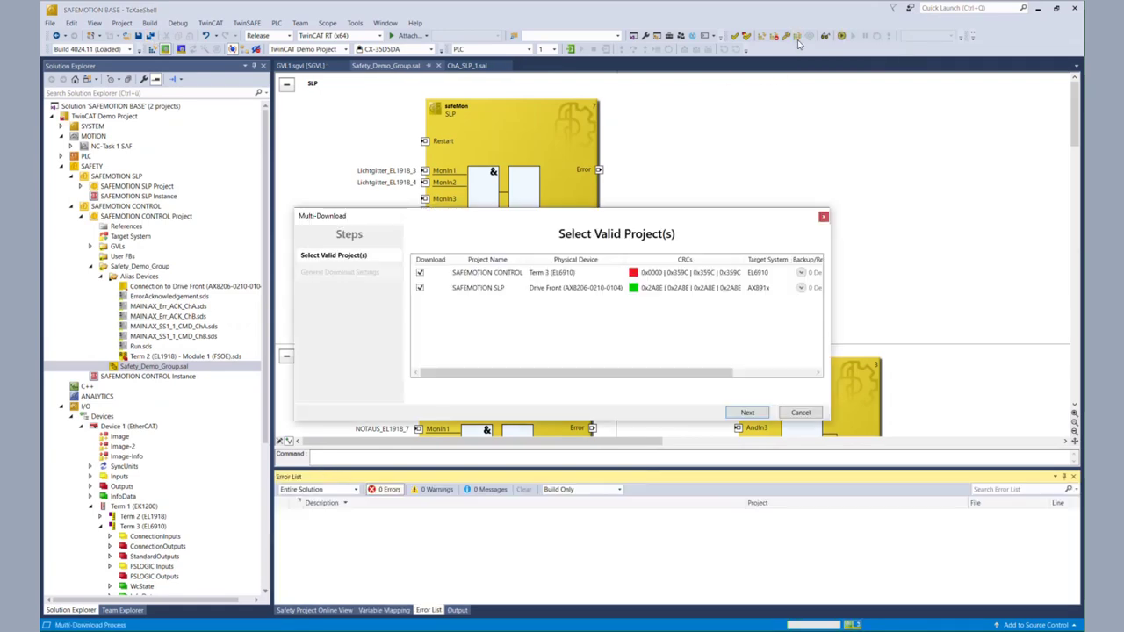
{"action": "left_click", "coordinate": [421, 290]}
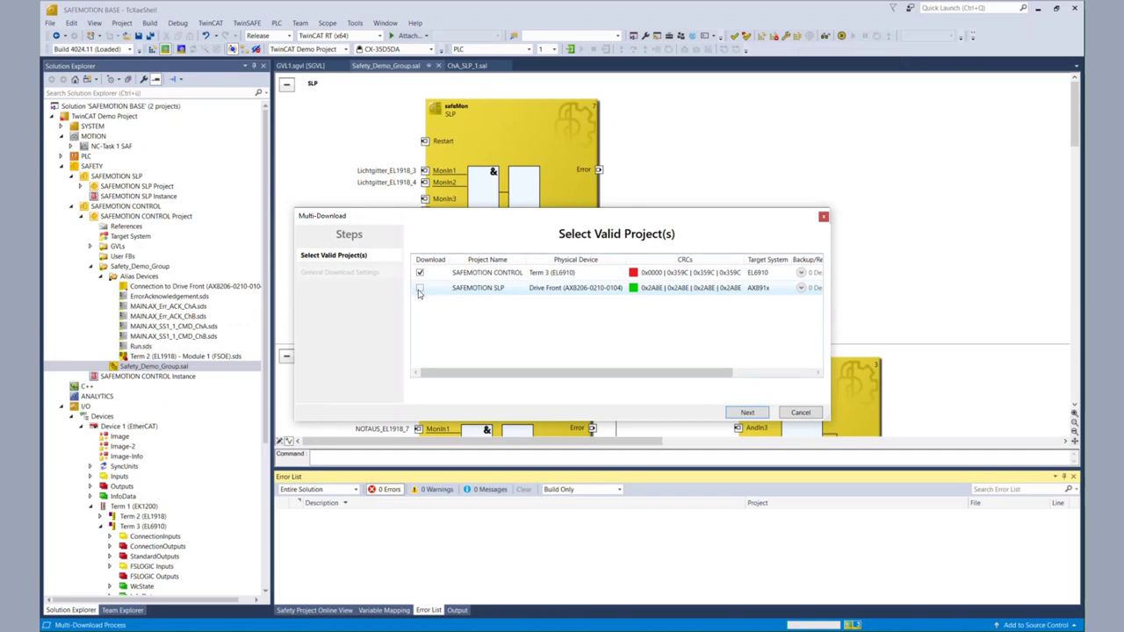
{"action": "left_click", "coordinate": [760, 413]}
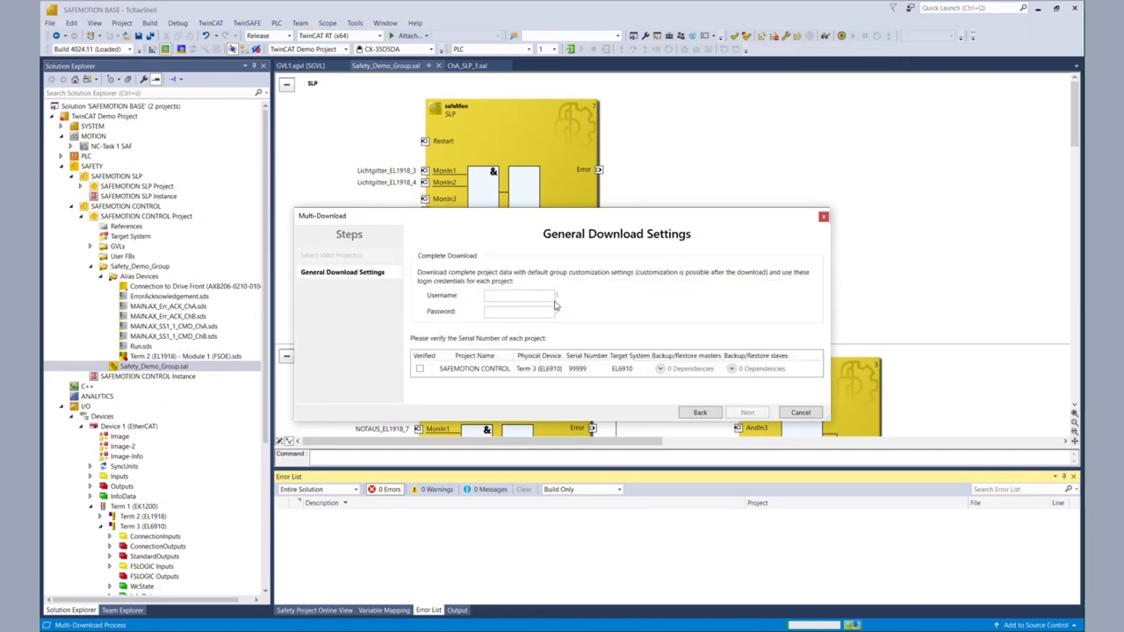
{"action": "type", "text": "A"}
{"action": "type", "text": "AT"}
{"action": "left_click", "coordinate": [420, 369]}
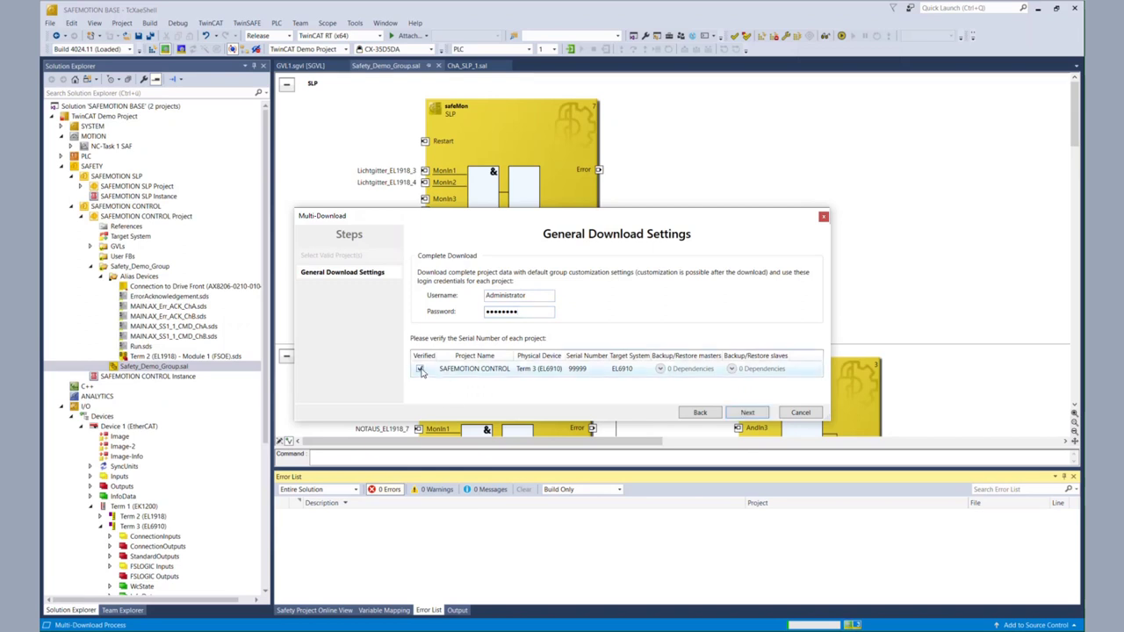
Step: Confirm the downloaded data is verified, enter the account password, and activate on Term 3 (EL6910)
{"action": "left_click", "coordinate": [748, 413]}
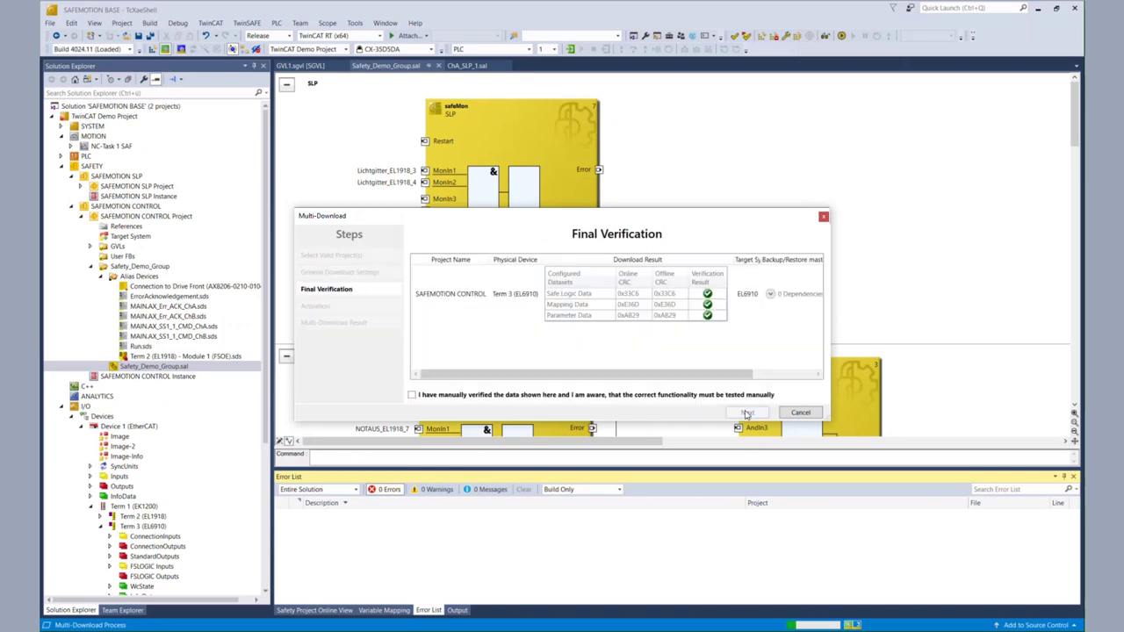
{"action": "left_click", "coordinate": [412, 396]}
{"action": "left_click", "coordinate": [747, 412]}
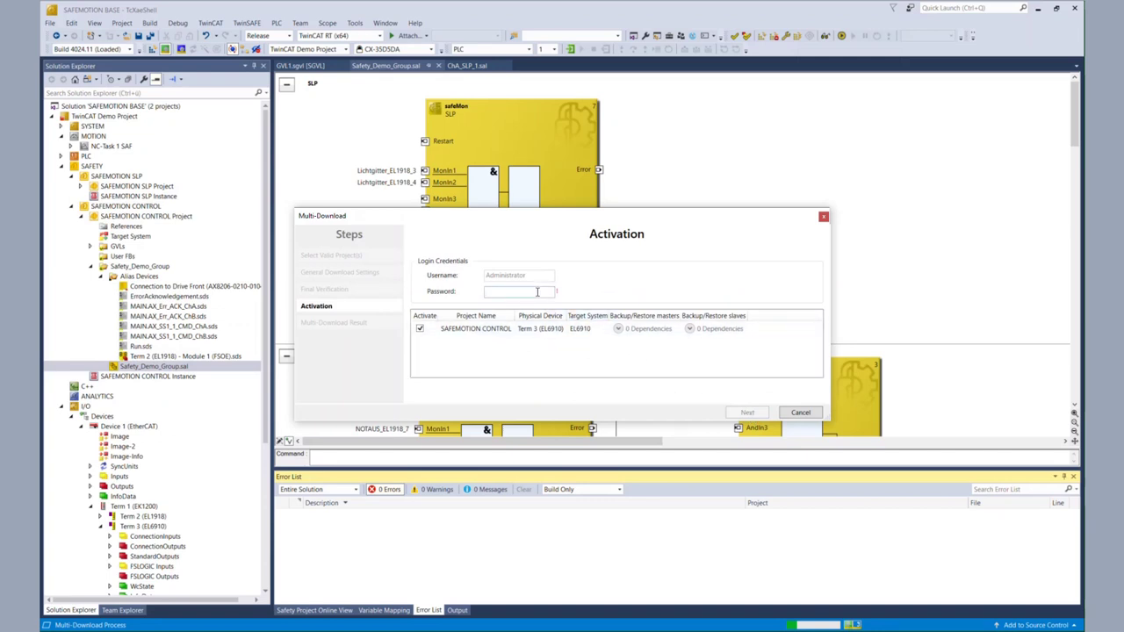
{"action": "type", "text": "TwinSAFE"}
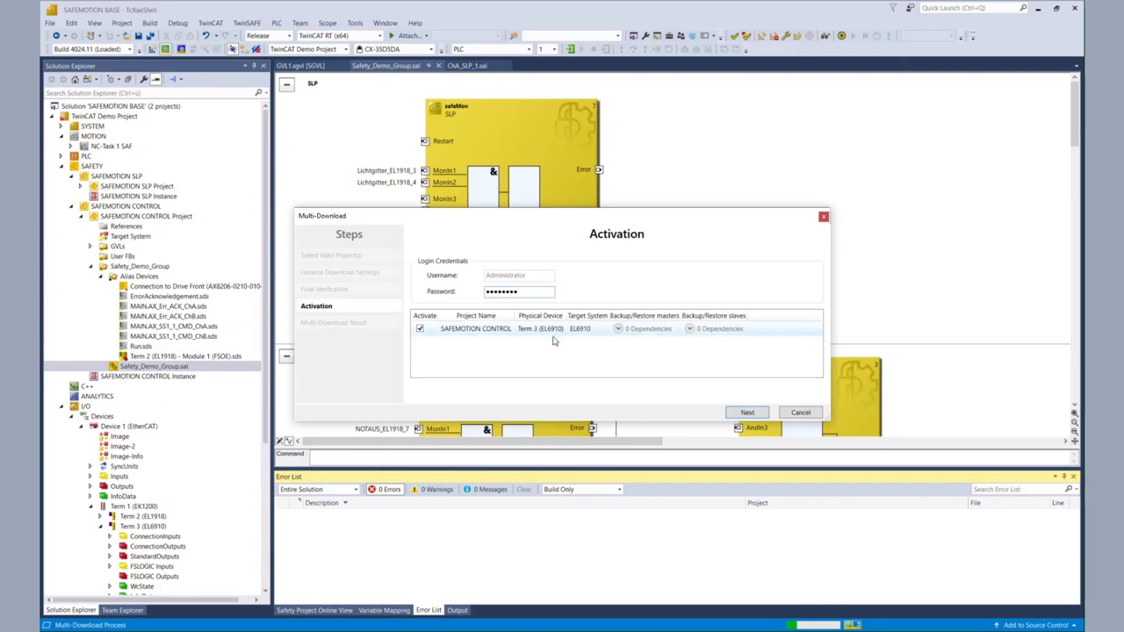
{"action": "left_click", "coordinate": [748, 413]}
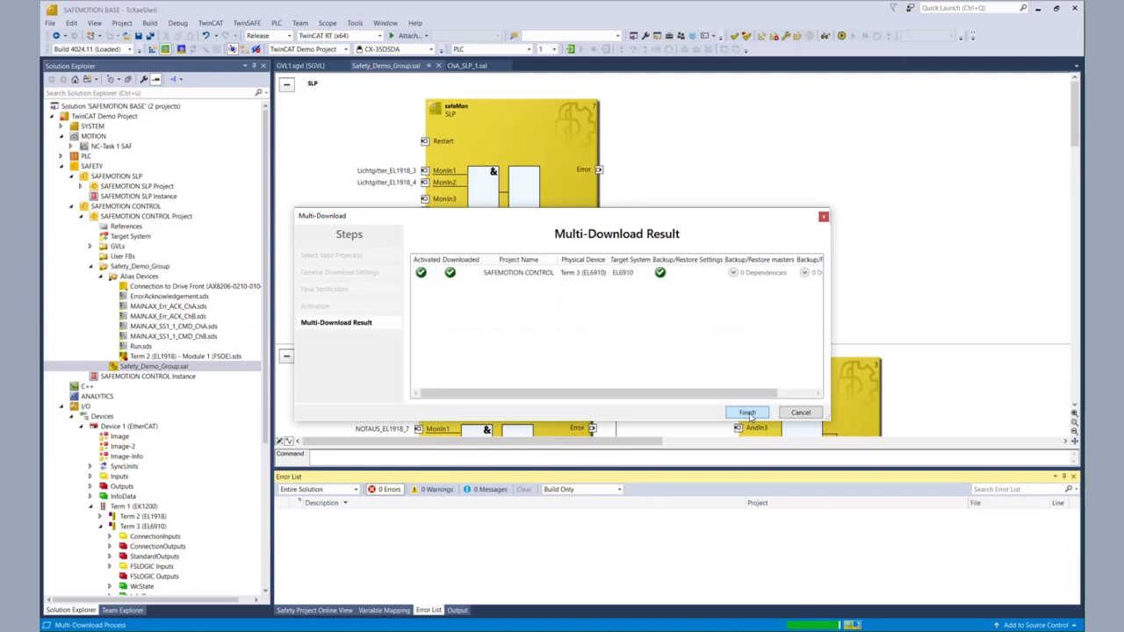
{"action": "left_click", "coordinate": [748, 413]}
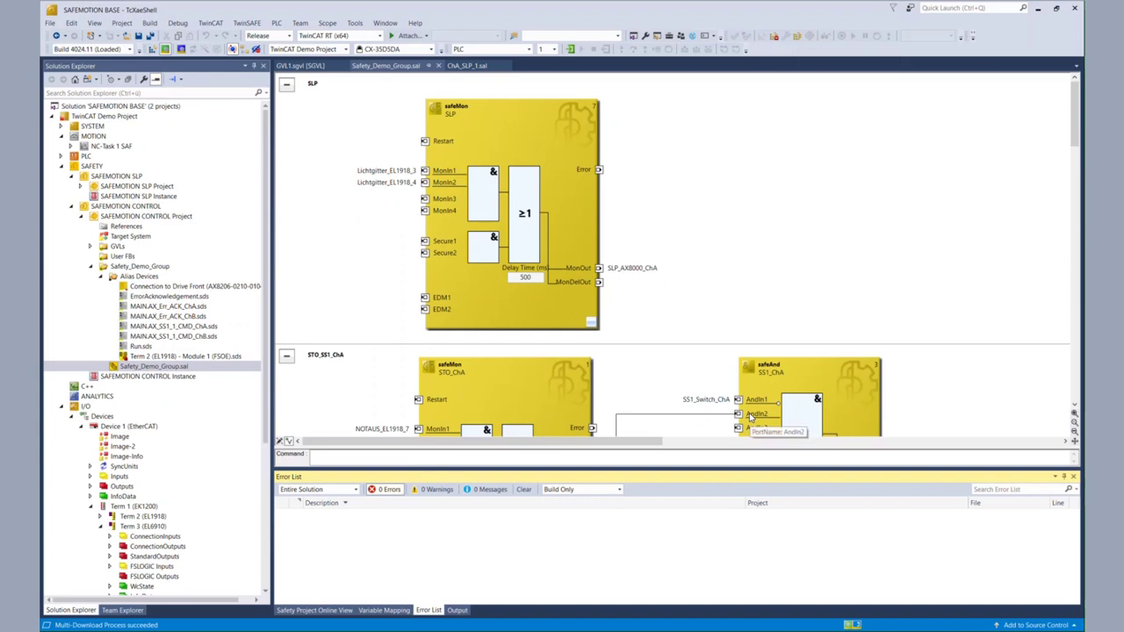
Step: Save all files and activate the configuration, restarting TwinCAT in Run mode
{"action": "left_click", "coordinate": [749, 418]}
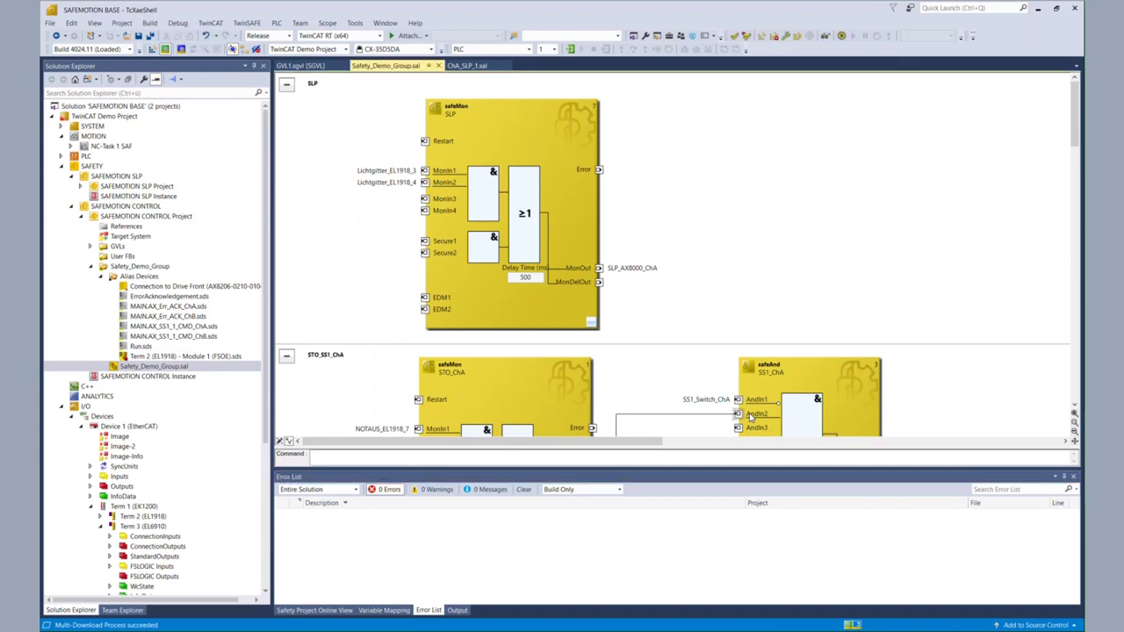
{"action": "left_click", "coordinate": [150, 36]}
{"action": "left_click", "coordinate": [153, 50]}
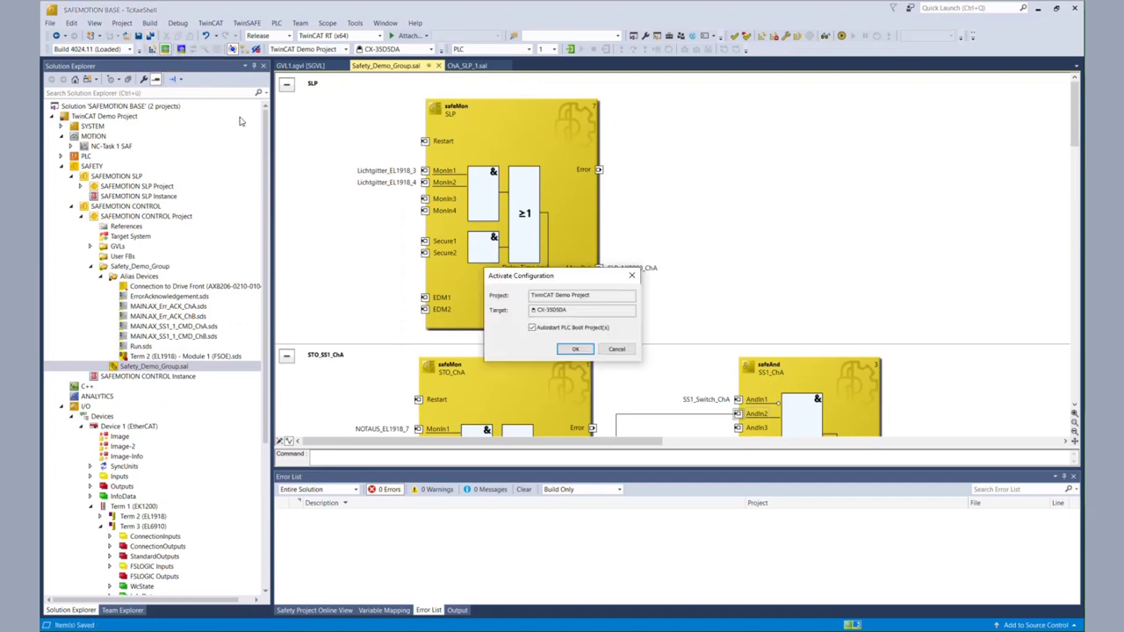
{"action": "left_click", "coordinate": [574, 350]}
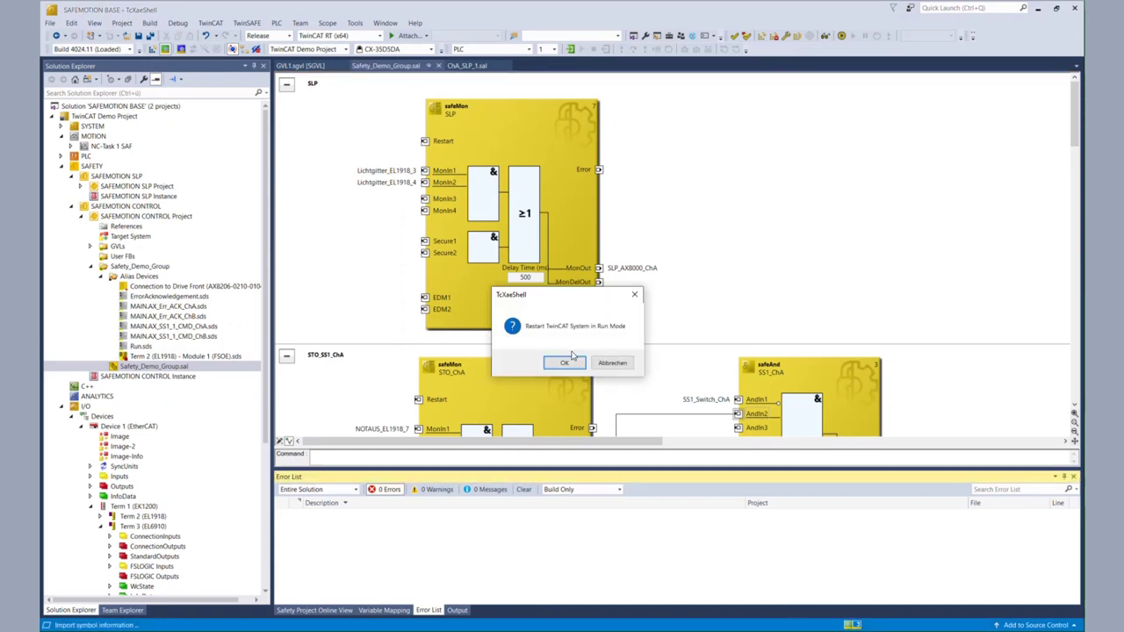
{"action": "left_click", "coordinate": [567, 364]}
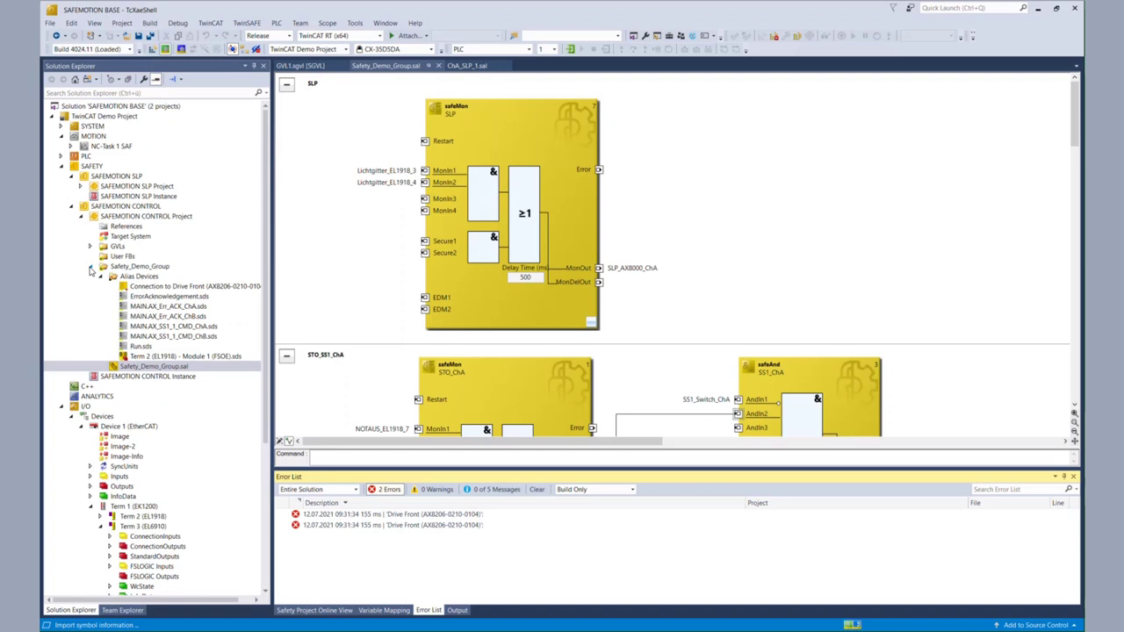
Step: Collapse SAFEMOTION CONTROL Project, expand SAFEMOTION SLP Project and open ChA_SLP_1.sal
{"action": "left_click", "coordinate": [81, 216]}
{"action": "left_click", "coordinate": [81, 186]}
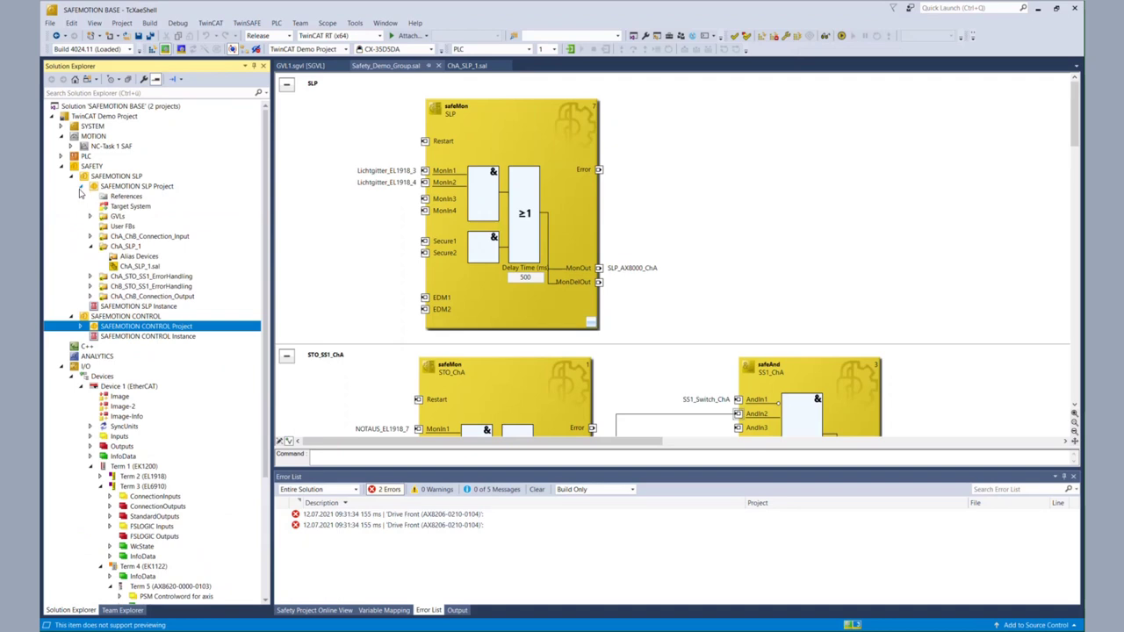
{"action": "double_click", "coordinate": [128, 266]}
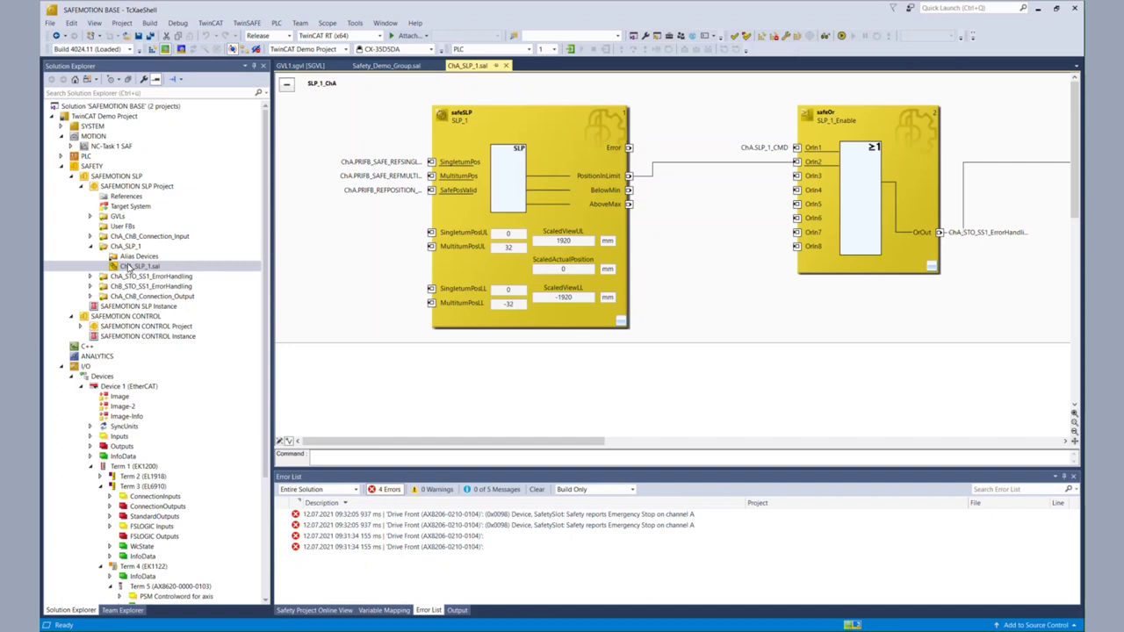
Step: Monitor the ChA_SLP_1 diagram online and open the Term 3 (EL6910) device page
{"action": "left_click", "coordinate": [823, 36]}
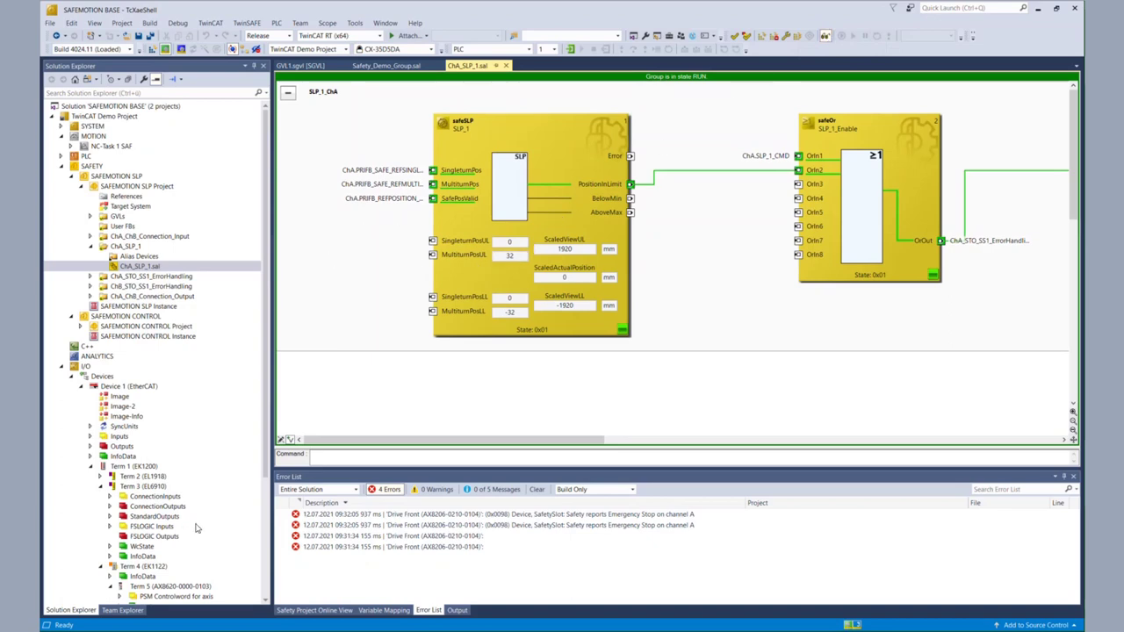
{"action": "left_click", "coordinate": [268, 465]}
{"action": "scroll", "coordinate": [194, 473], "scroll_direction": "down", "scroll_amount": 3}
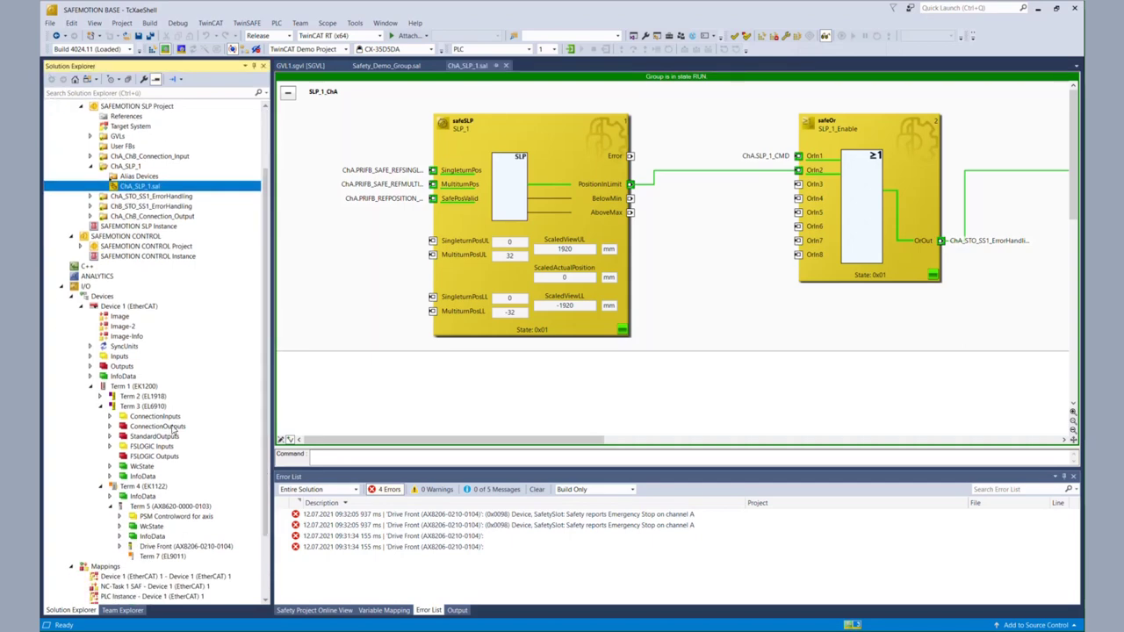
{"action": "double_click", "coordinate": [160, 410]}
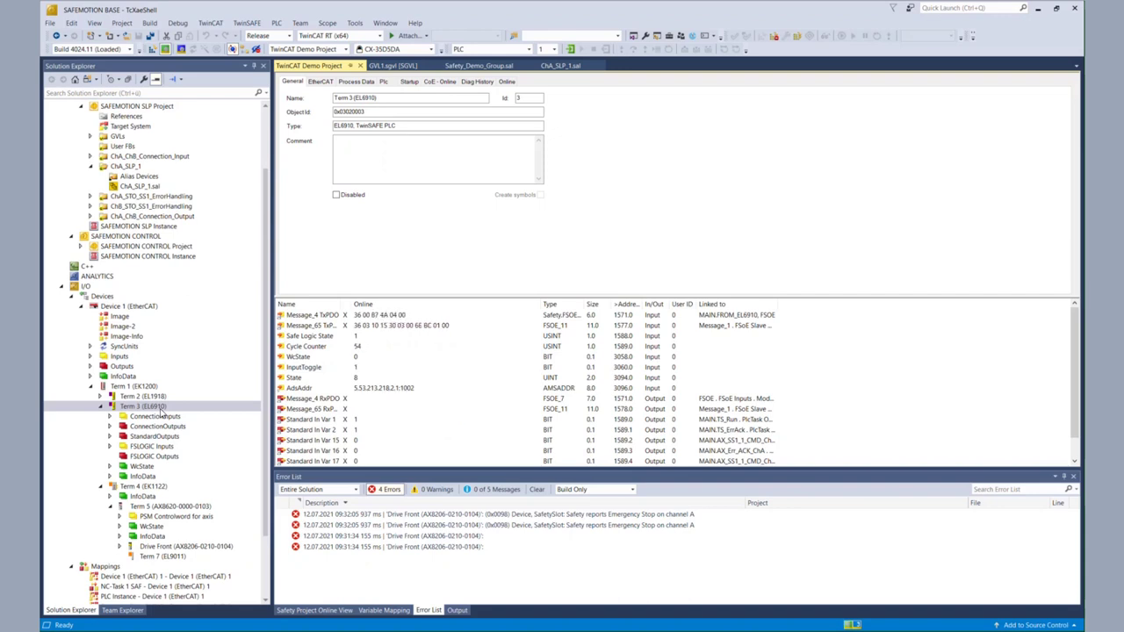
Step: Open ChA_STO_SS1_ErrorHandling.sal online from its folder, then collapse the folder
{"action": "double_click", "coordinate": [127, 186]}
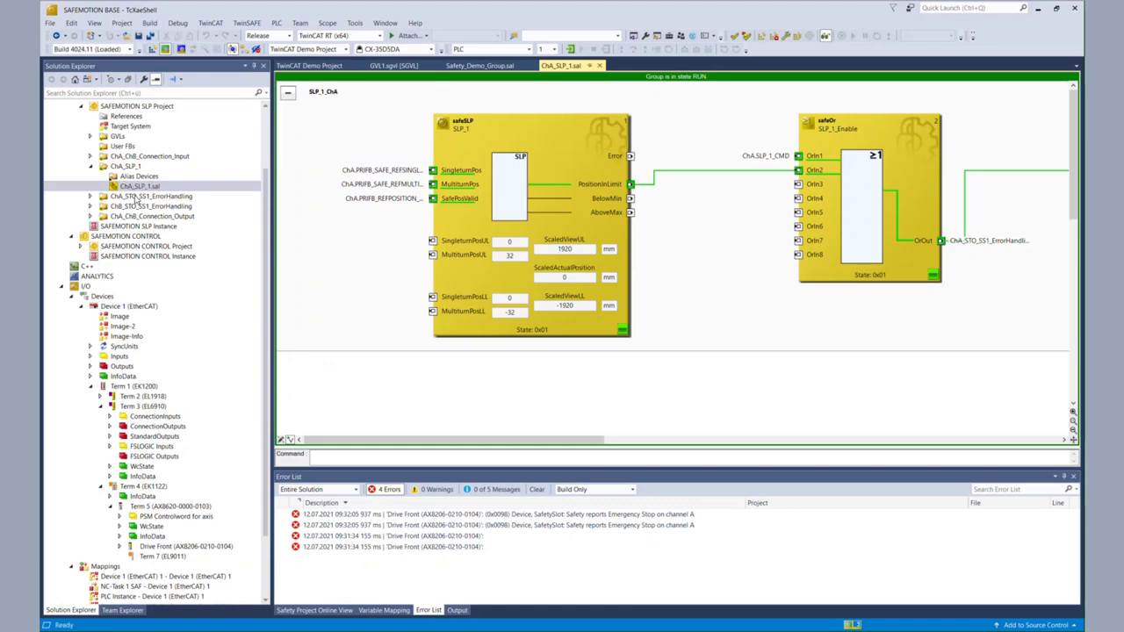
{"action": "left_click", "coordinate": [91, 198]}
{"action": "double_click", "coordinate": [139, 215]}
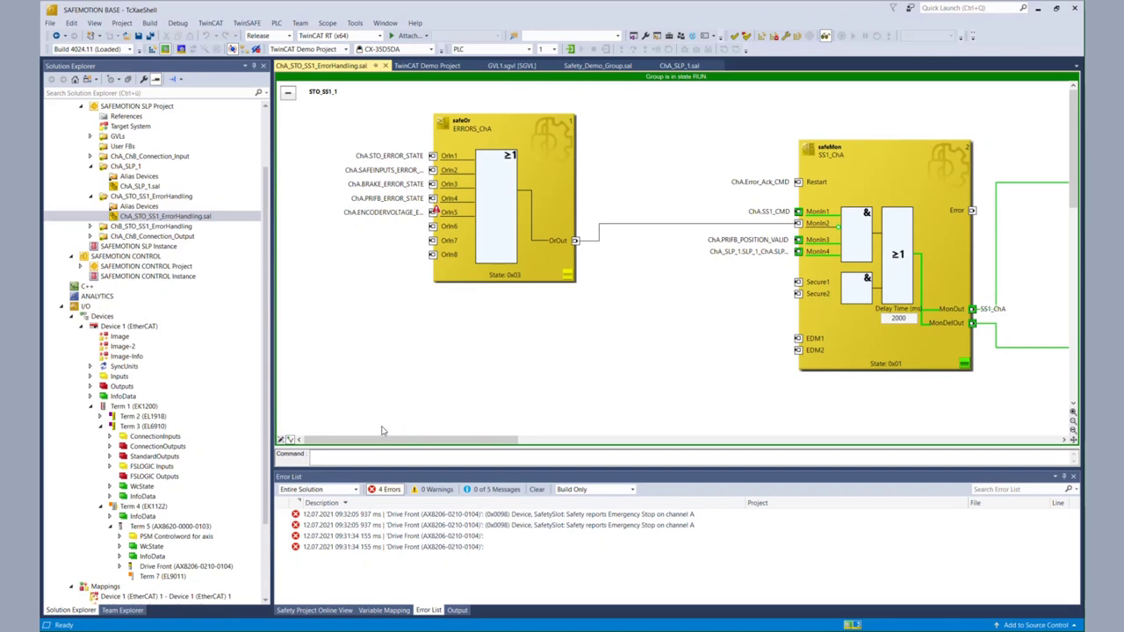
{"action": "mouse_move", "coordinate": [381, 444]}
{"action": "left_mouse_down"}
{"action": "mouse_move", "coordinate": [468, 451]}
{"action": "mouse_move", "coordinate": [399, 454]}
{"action": "left_mouse_up"}
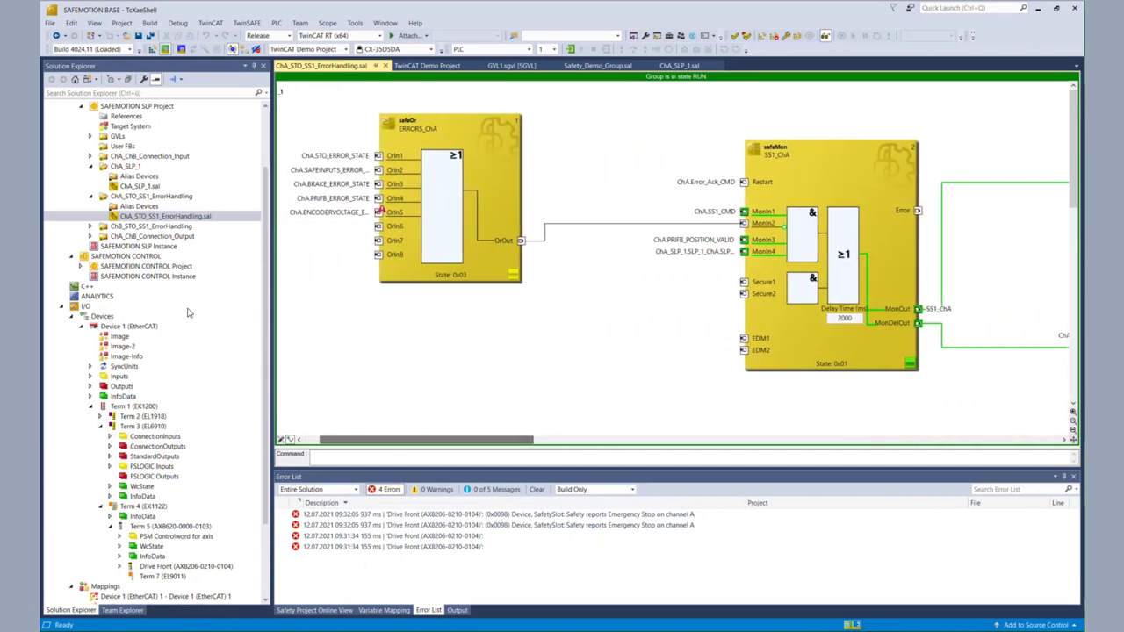
{"action": "left_click", "coordinate": [91, 198]}
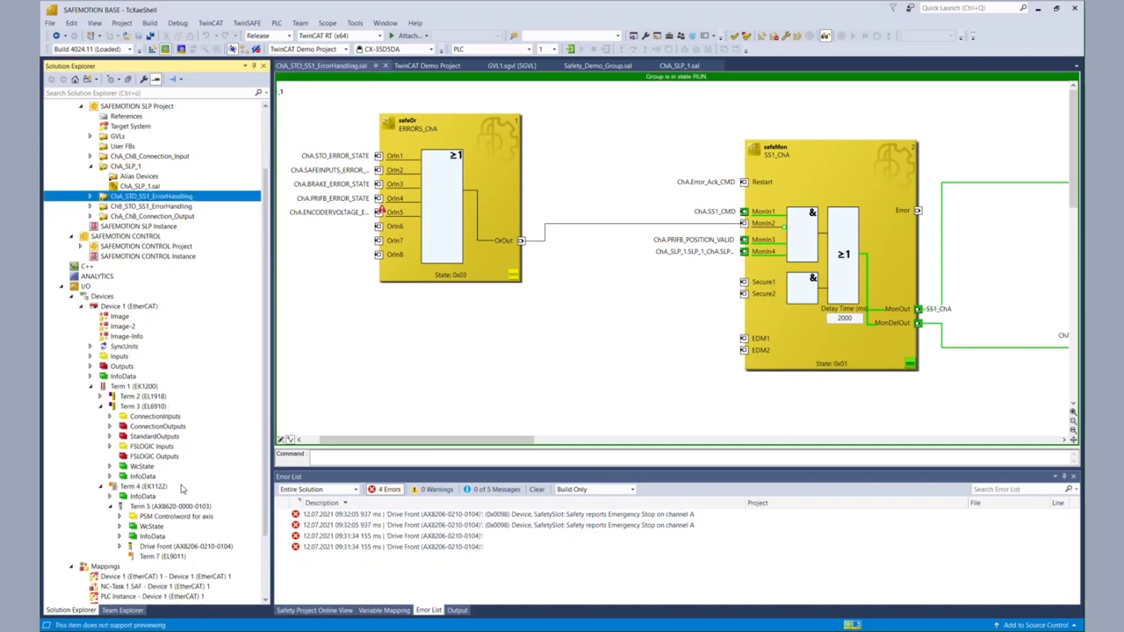
{"action": "scroll", "coordinate": [175, 518], "scroll_direction": "down", "scroll_amount": 3}
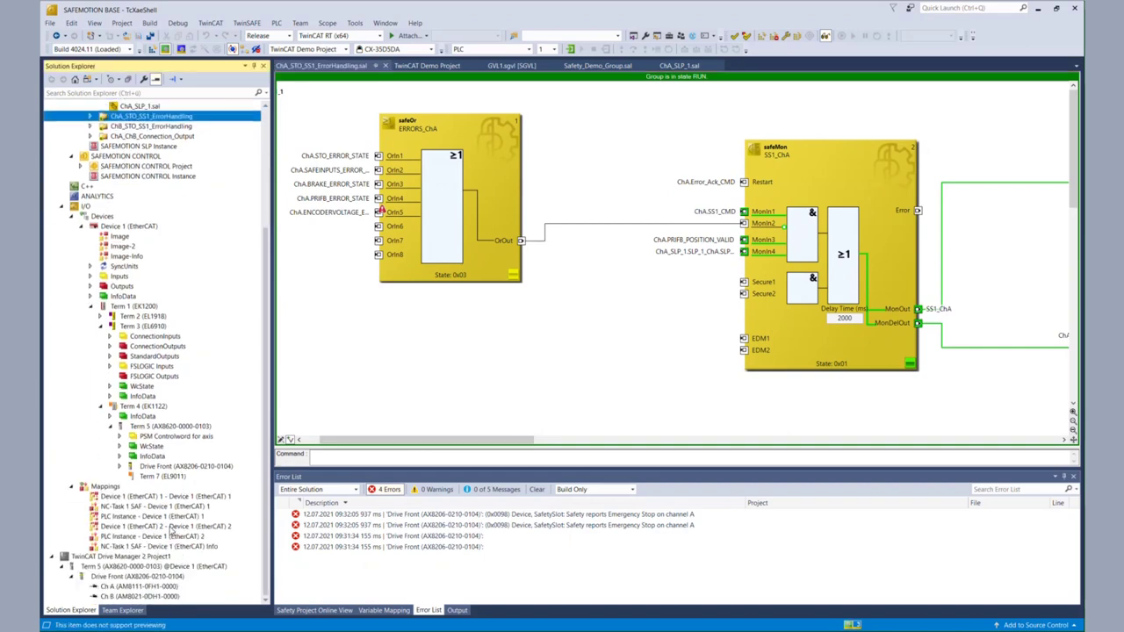
Step: Open the Drive Manager Run motor page for Ch A (AM8111-0FH1-0000), acknowledging the safety caution
{"action": "left_click", "coordinate": [140, 587]}
{"action": "left_click", "coordinate": [140, 587]}
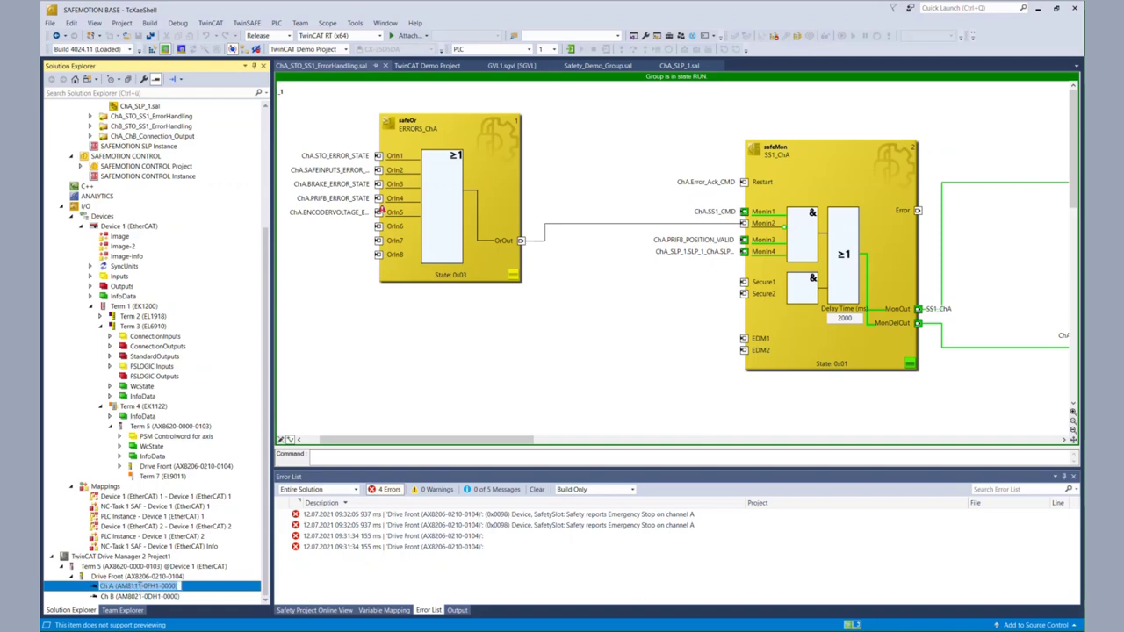
{"action": "left_click", "coordinate": [98, 591]}
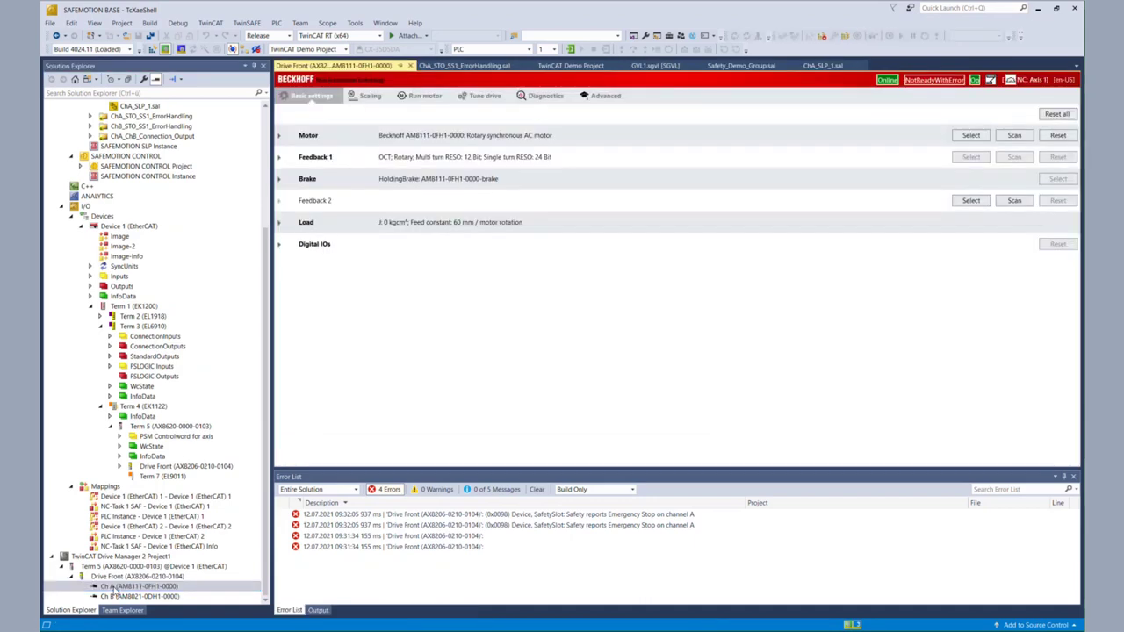
{"action": "left_click", "coordinate": [419, 97]}
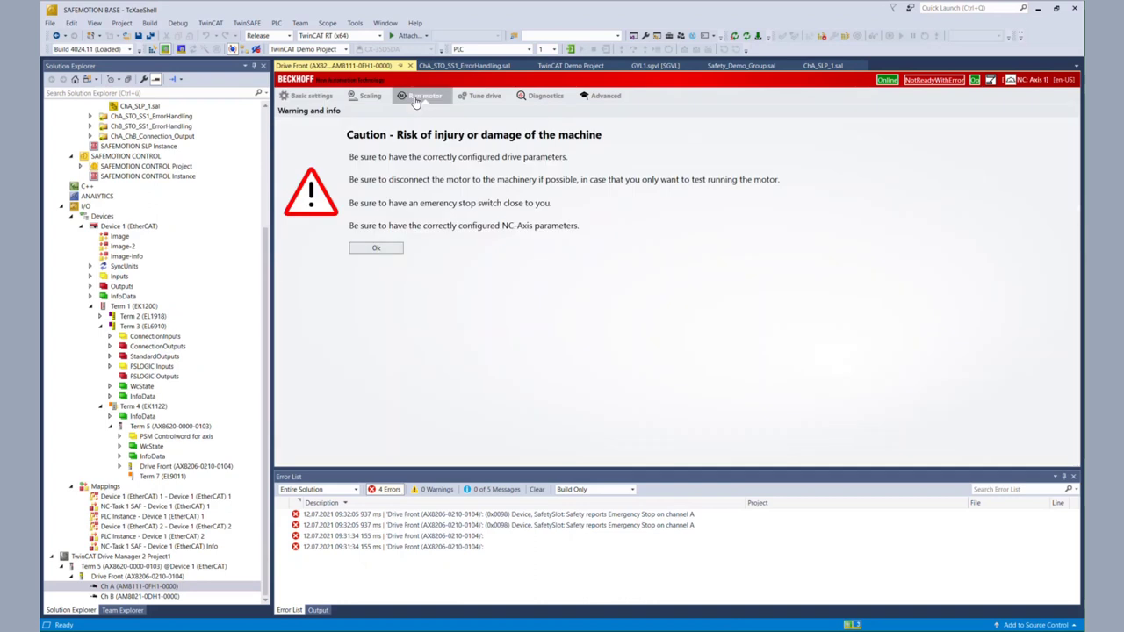
{"action": "left_click", "coordinate": [367, 254]}
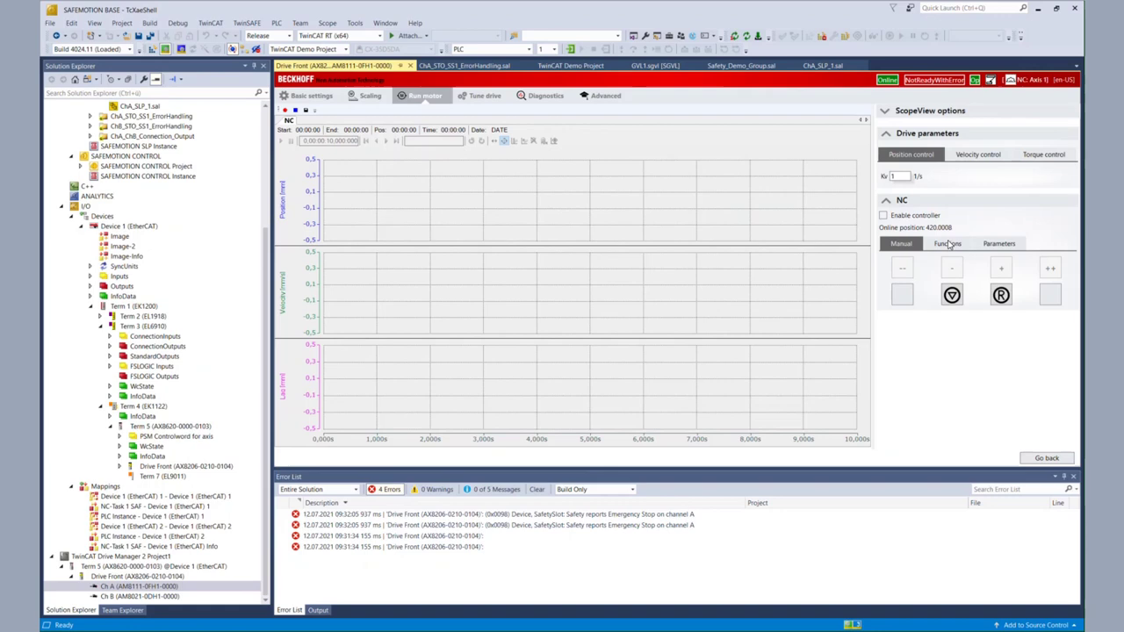
Step: Enable the Ch A axis controller and reset the NC axis error
{"action": "left_click", "coordinate": [883, 215]}
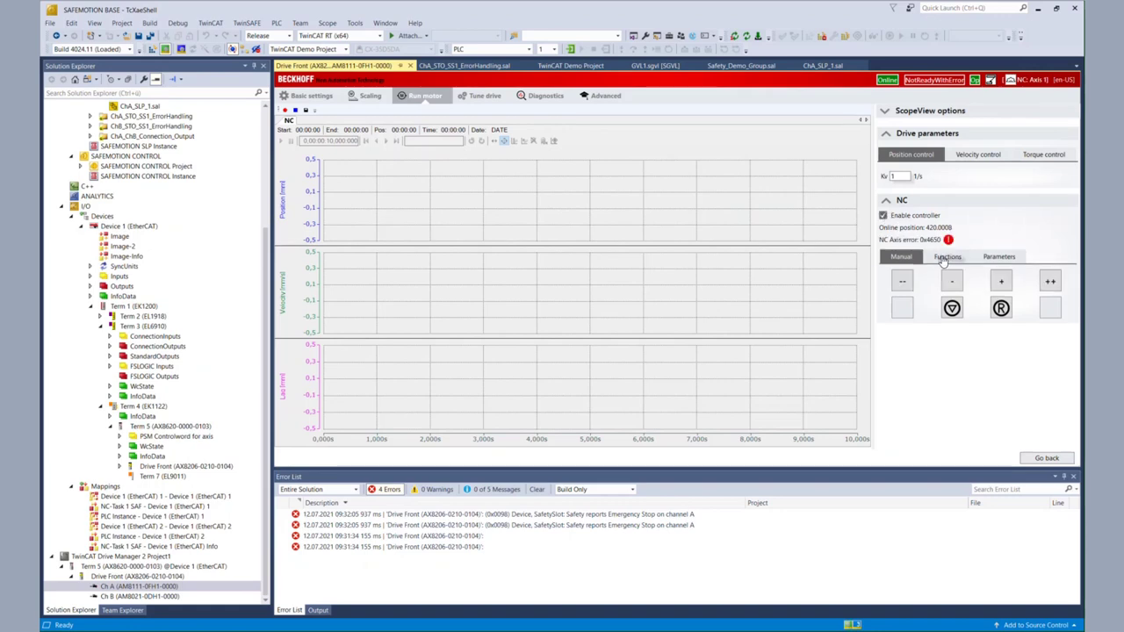
{"action": "left_click", "coordinate": [1002, 308]}
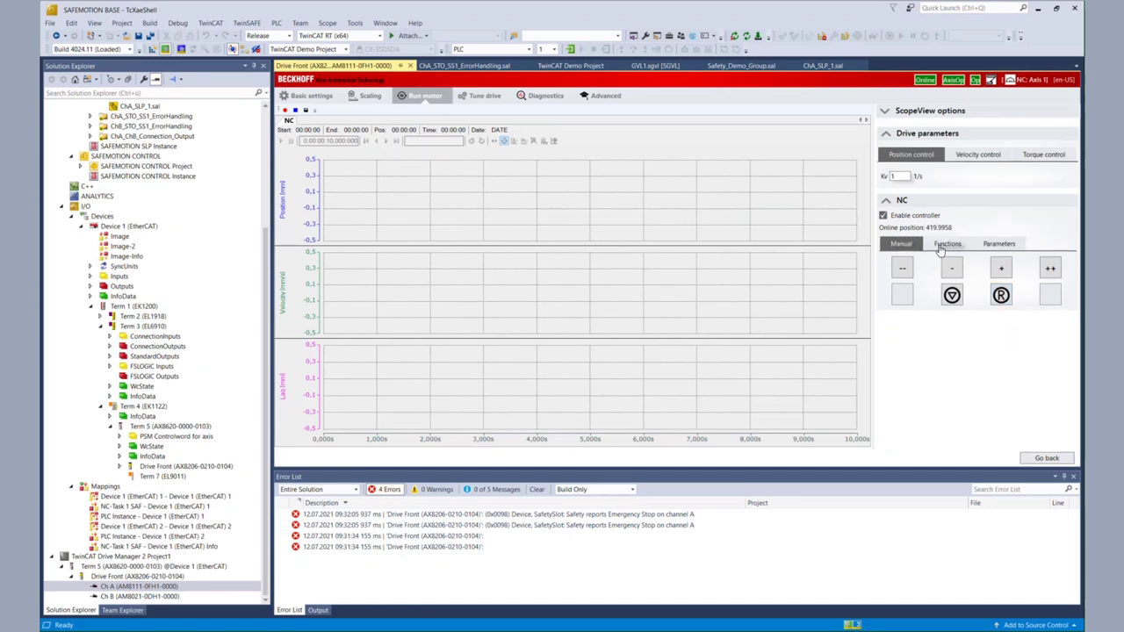
{"action": "left_click", "coordinate": [941, 248]}
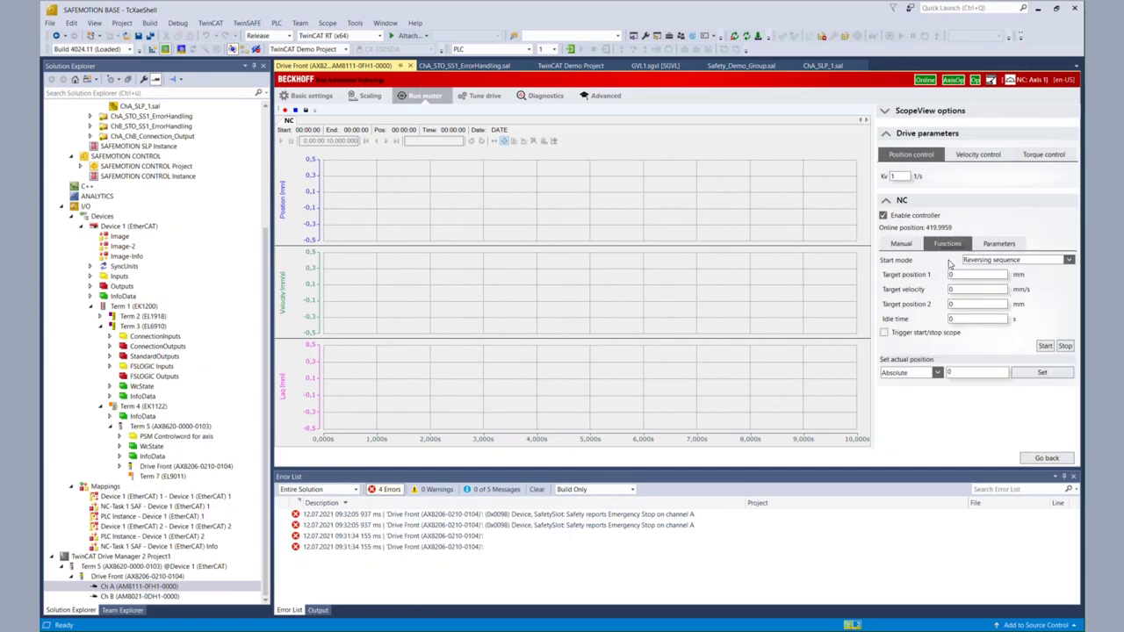
Step: Set reversing sequence target position 1 to -420 mm and target position 2 to 420 mm
{"action": "double_click", "coordinate": [974, 275]}
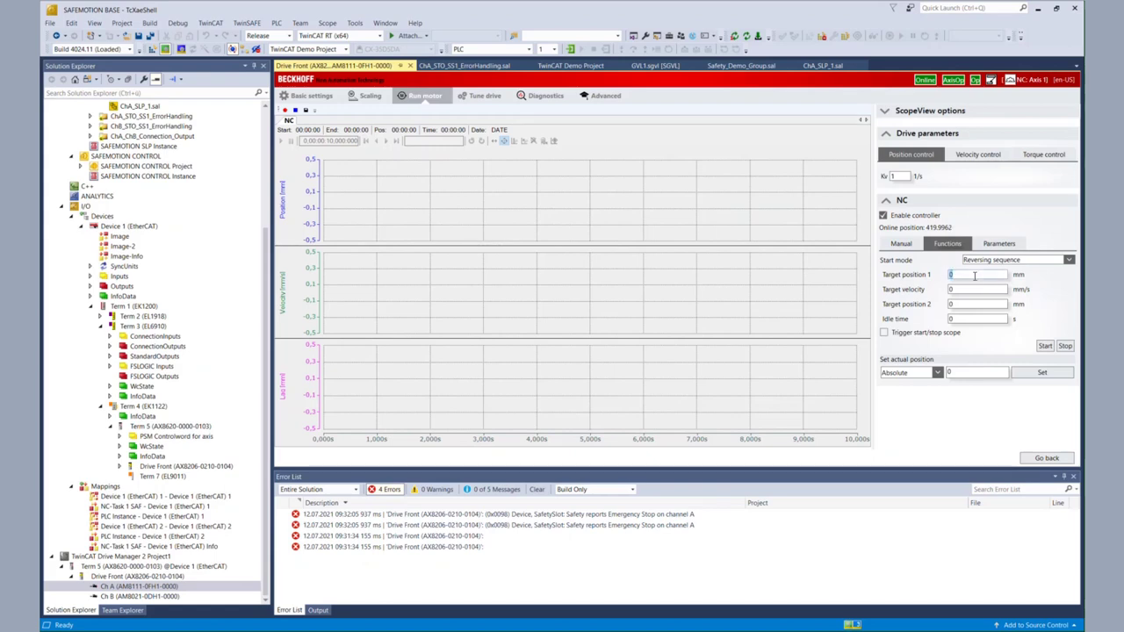
{"action": "key", "text": "BackSpace"}
{"action": "type", "text": "-42"}
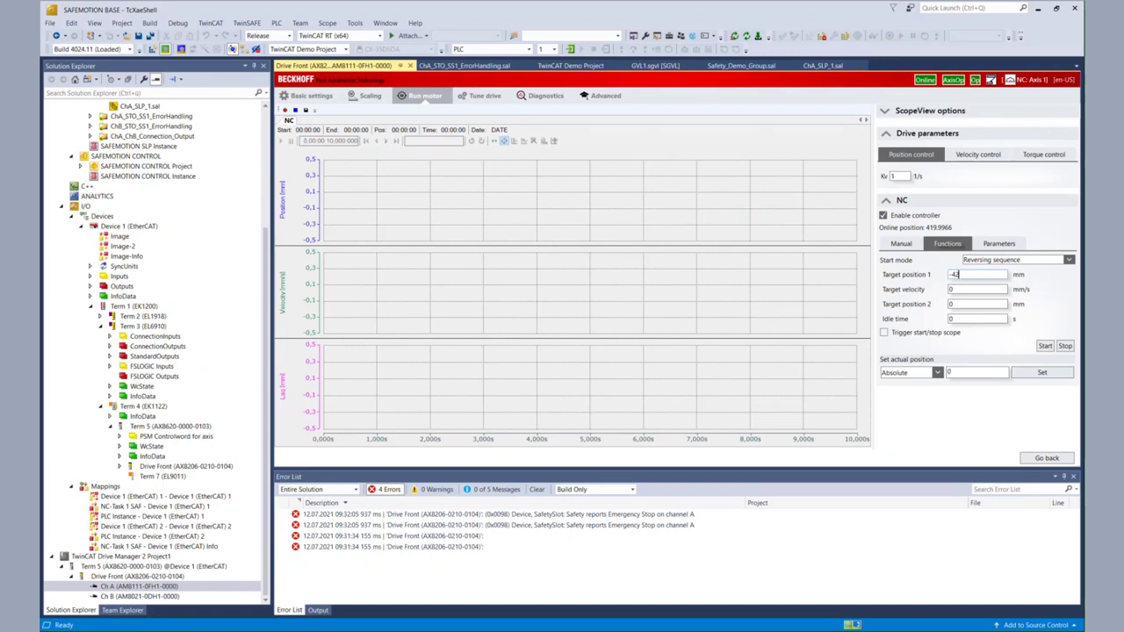
{"action": "double_click", "coordinate": [982, 301]}
{"action": "type", "text": "420"}
{"action": "key", "text": "shift+Tab"}
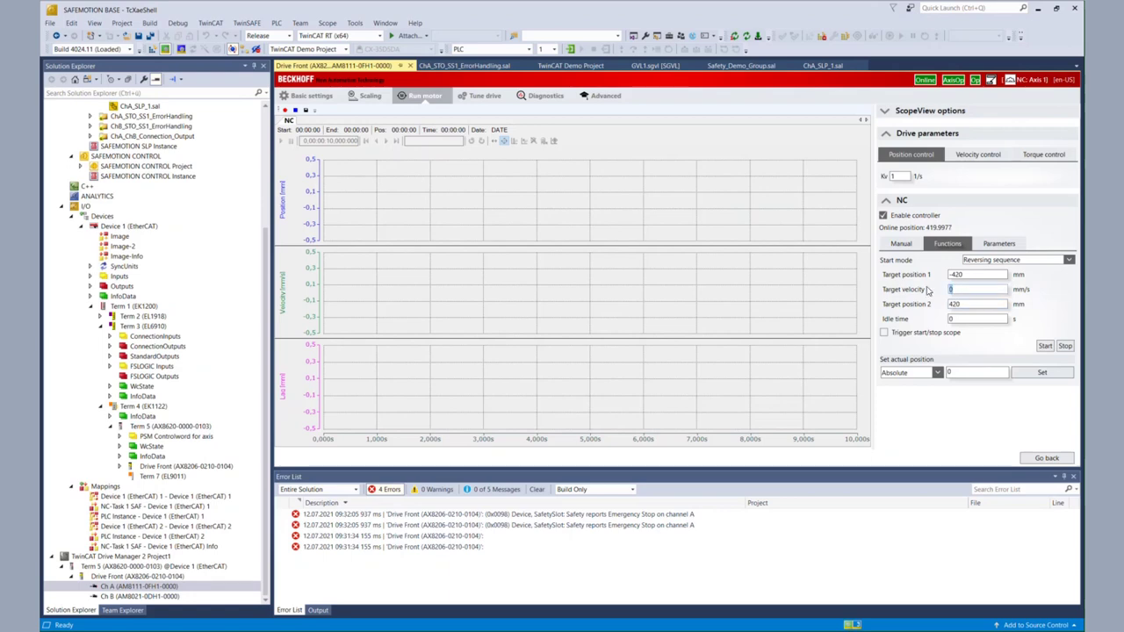